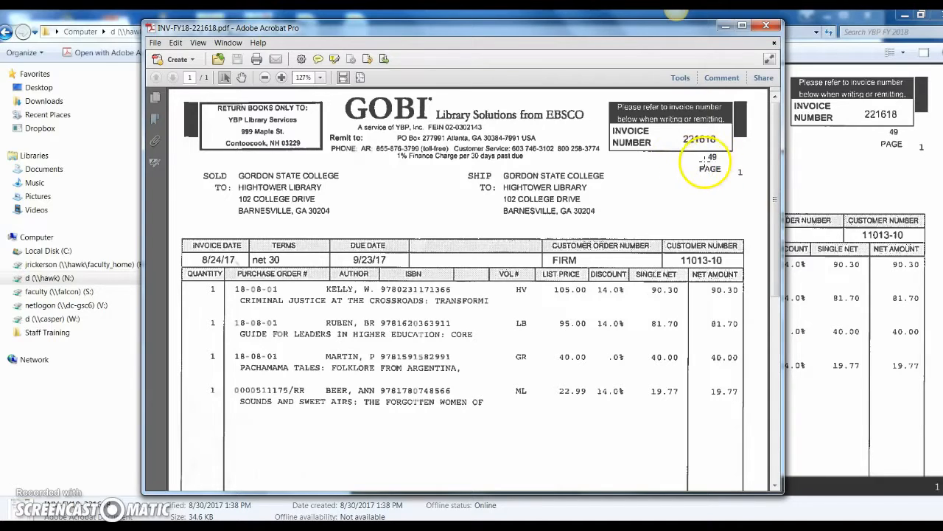
# Step: Review the GOBI invoice PDF for its invoice number, invoice date, ordered titles, net amounts and total
pyautogui.moveTo(776, 185); pyautogui.dragTo(779, 375)
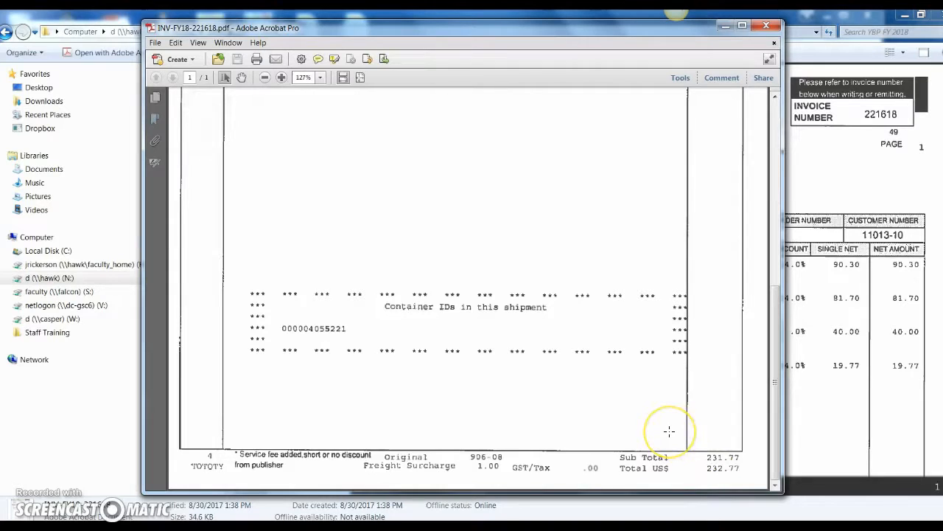
pyautogui.scroll(10, 668, 431)
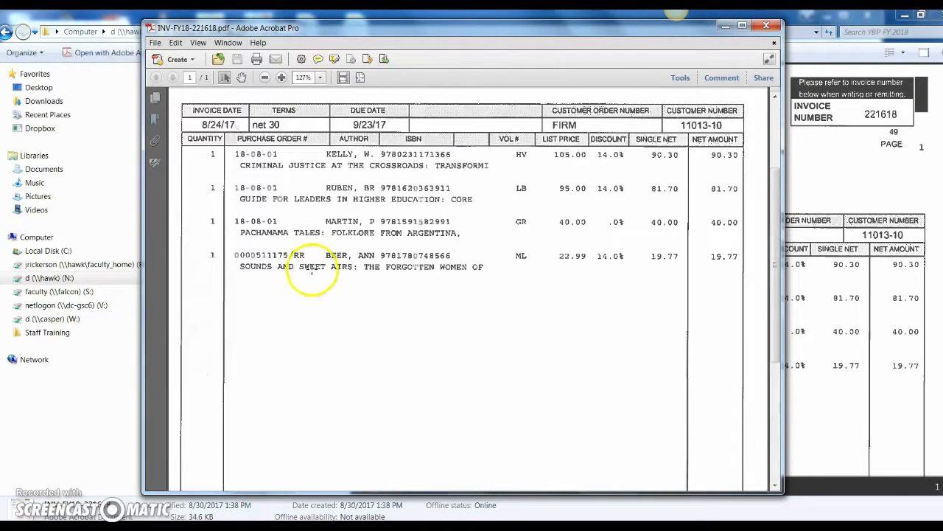
pyautogui.scroll(1, 312, 276)
pyautogui.scroll(2, 251, 229)
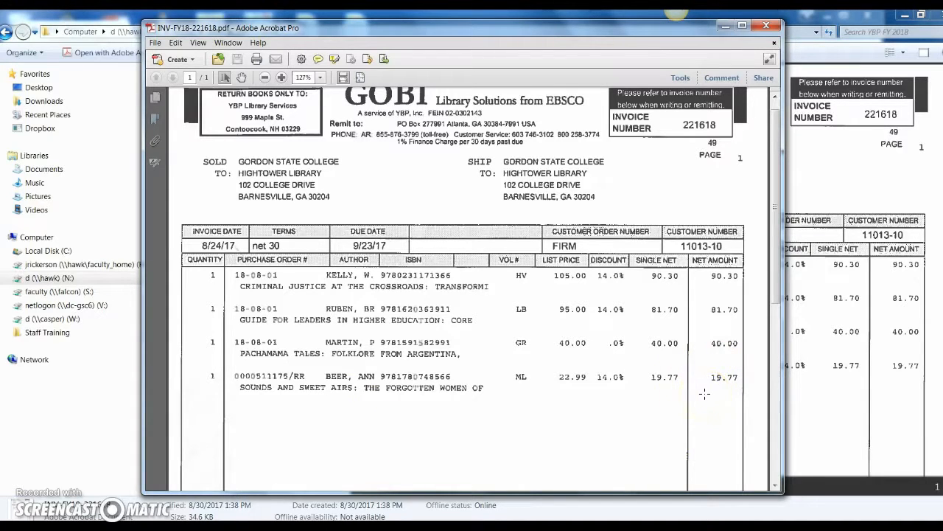
# Step: Switch to Alma and start creating a new invoice with the Manually creation method
pyautogui.click(728, 28)
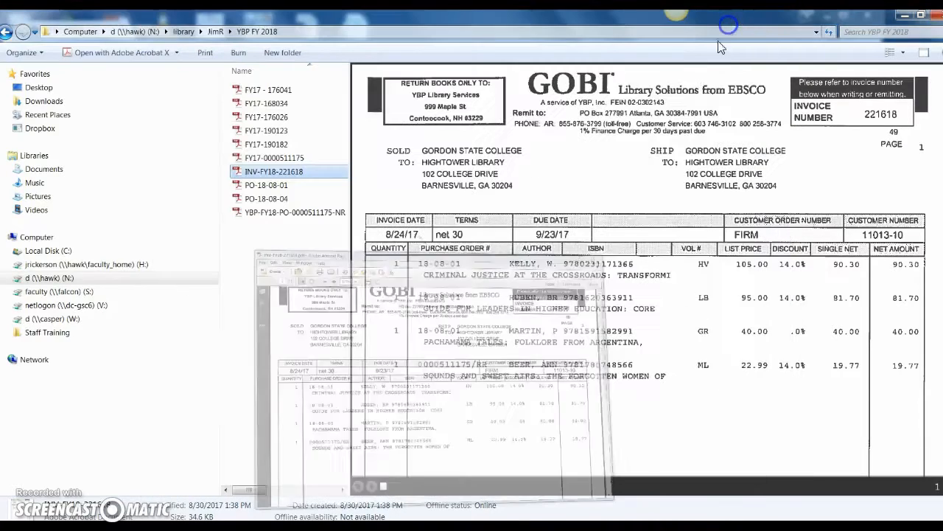
pyautogui.click(905, 15)
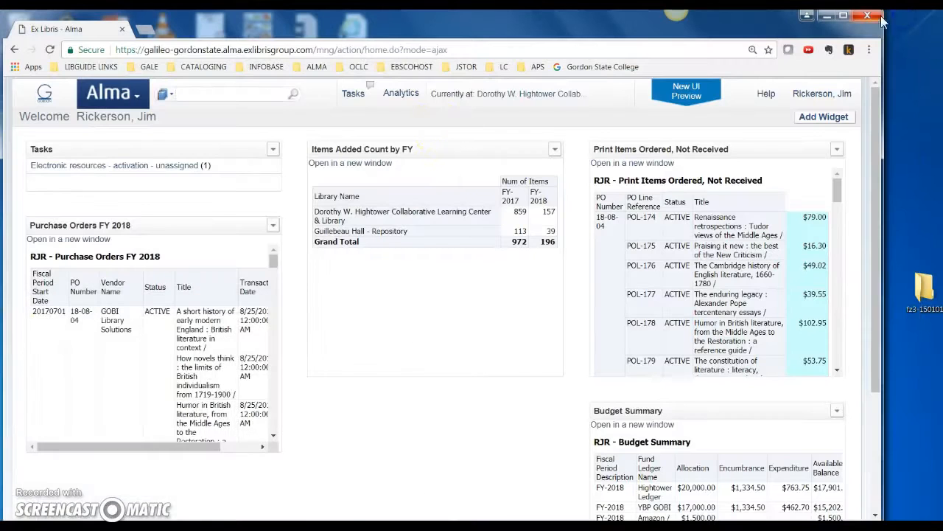
pyautogui.click(135, 95)
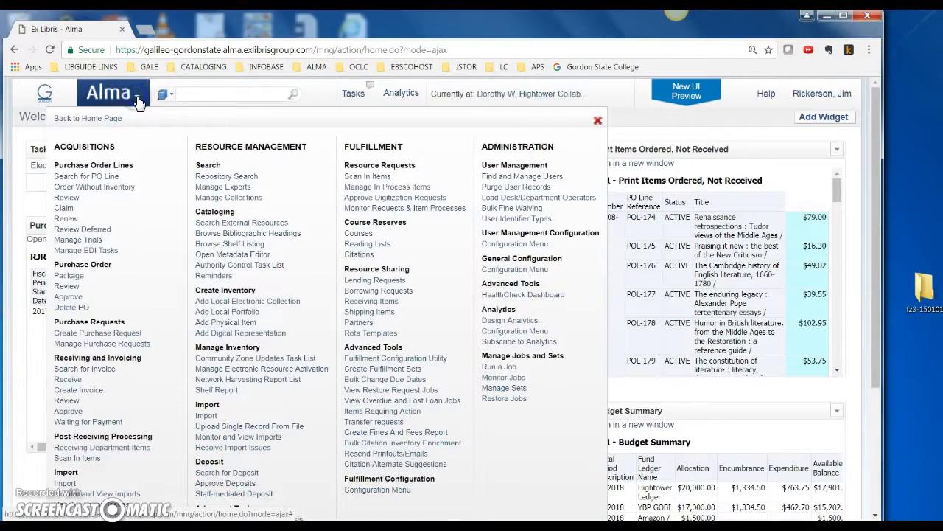
pyautogui.click(75, 389)
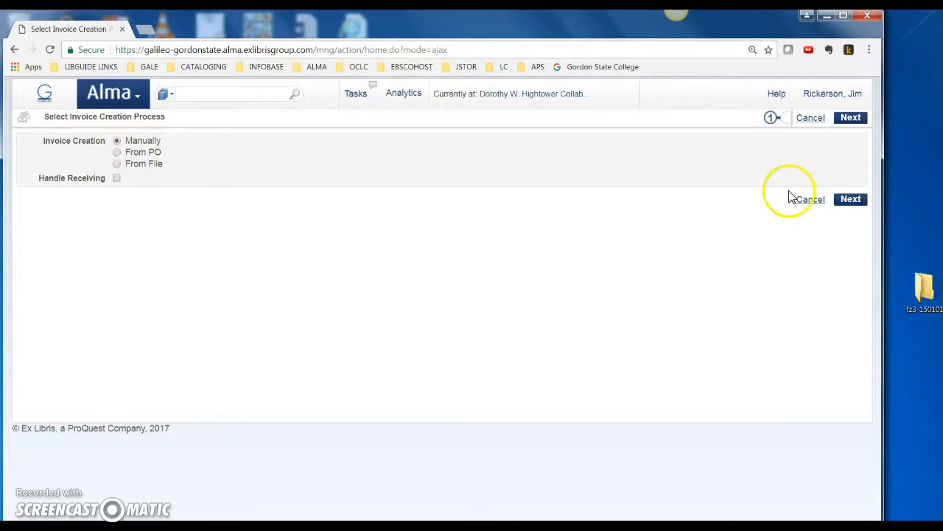
pyautogui.click(849, 201)
# Step: Enter 221618 as the invoice number and choose GOBI Library Solutions as the vendor
pyautogui.click(182, 156)
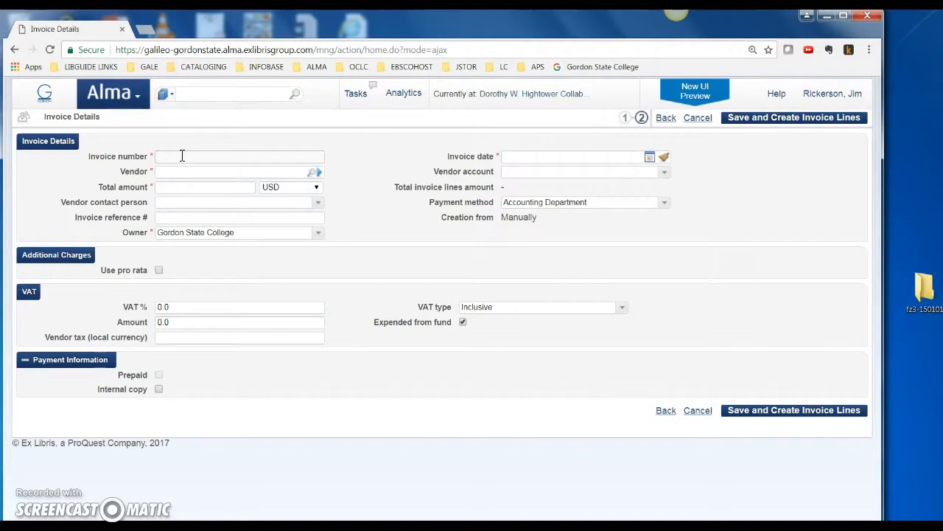
pyautogui.write('221618')
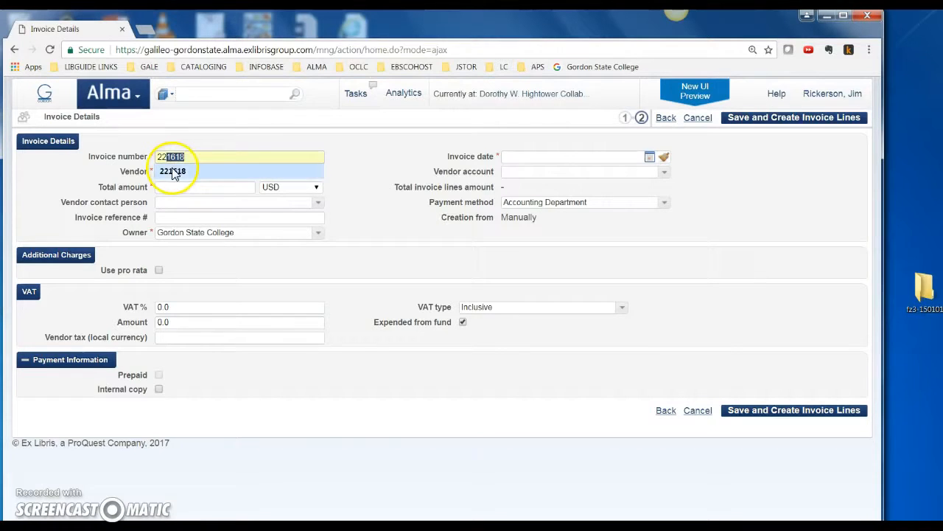
pyautogui.click(173, 170)
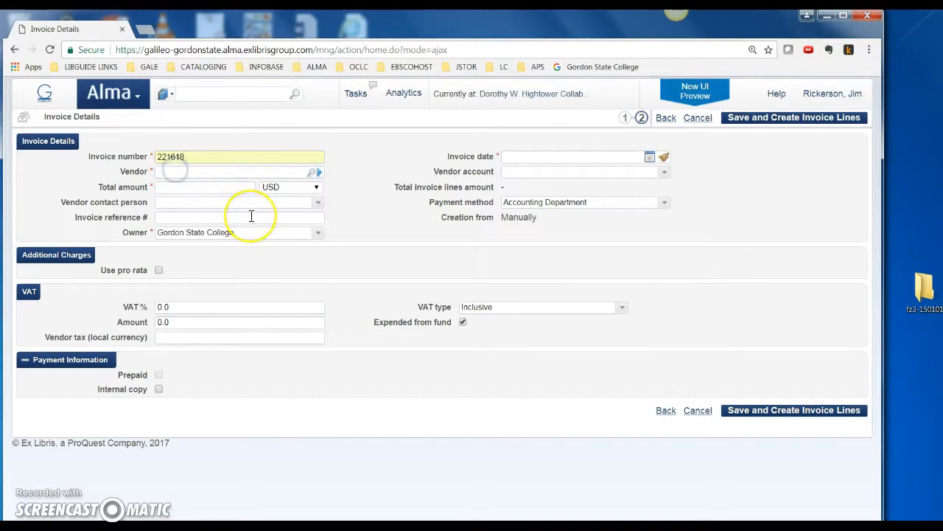
pyautogui.click(312, 172)
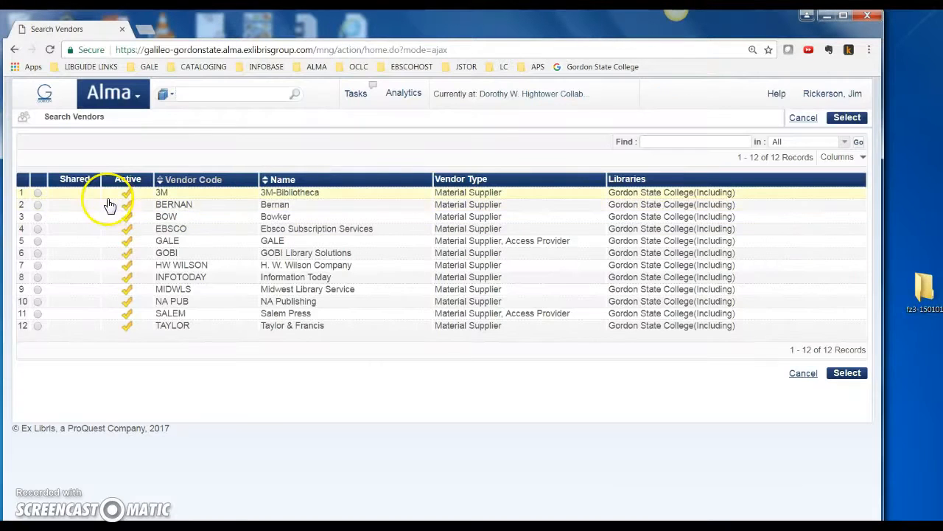
pyautogui.click(845, 373)
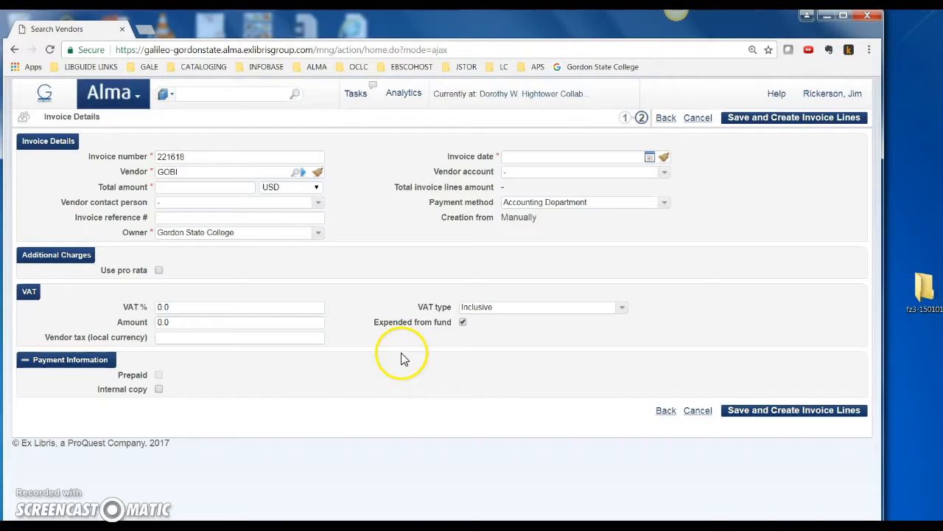
# Step: Set the invoice's total amount to 213 USD and its invoice date to 08/29/2017
pyautogui.click(245, 189)
pyautogui.write('2')
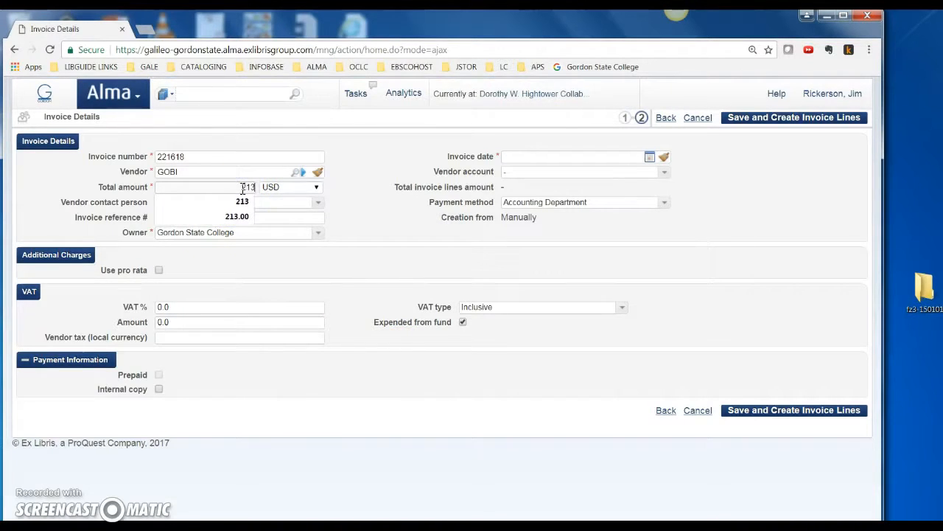
pyautogui.write('13')
pyautogui.click(242, 201)
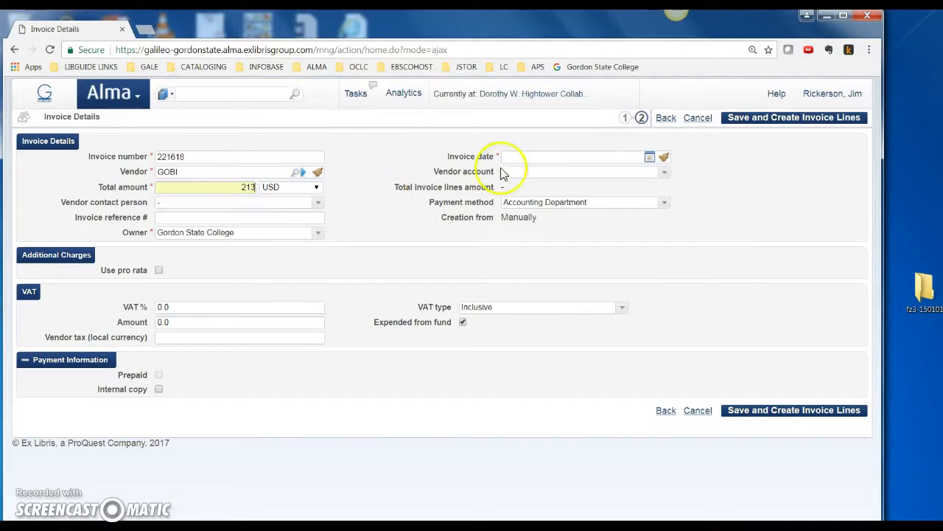
pyautogui.click(650, 159)
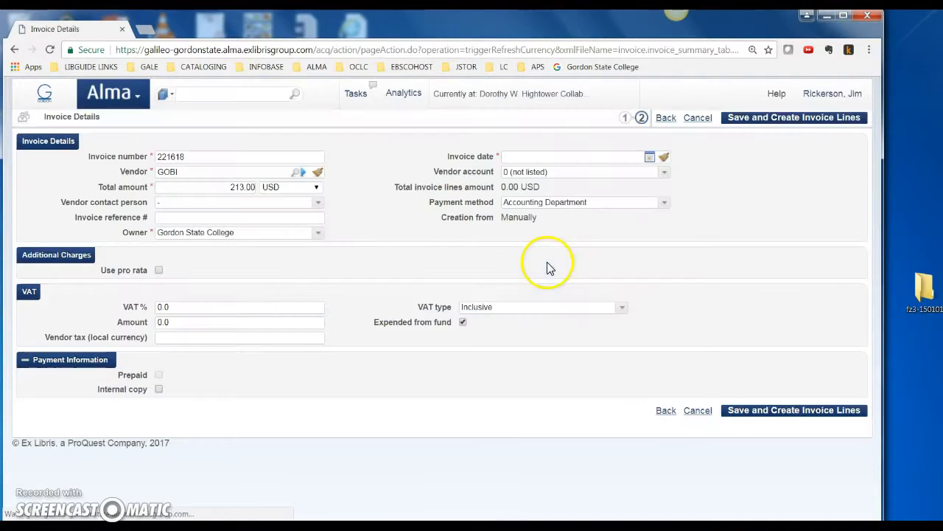
pyautogui.click(649, 157)
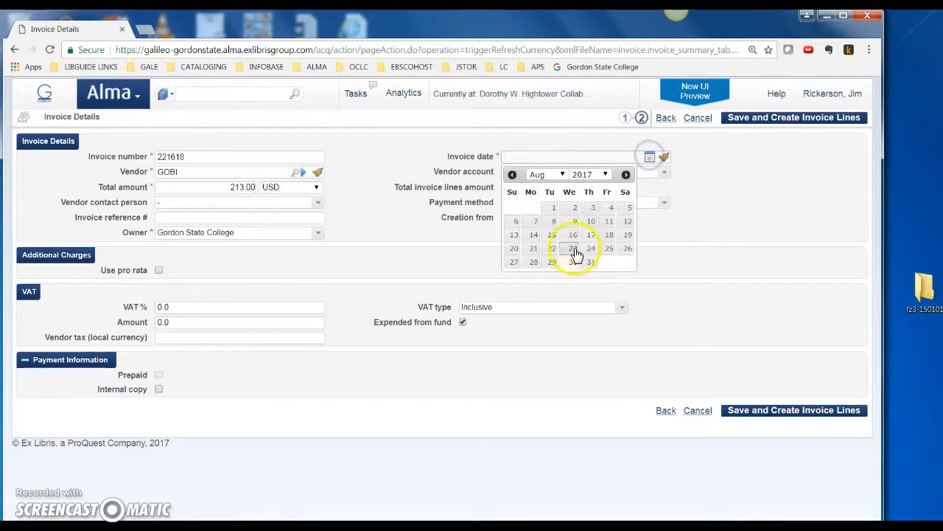
pyautogui.click(553, 263)
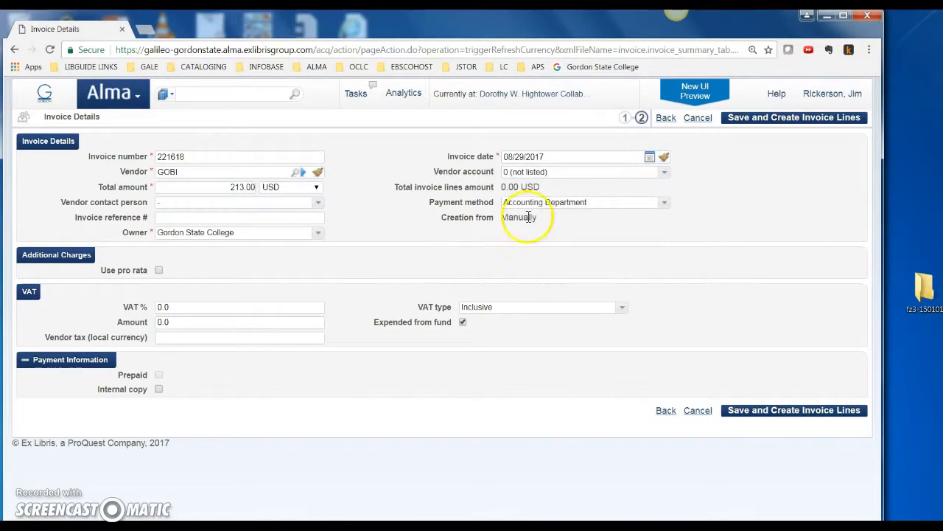
# Step: Set the vendor account to YBP and choose Accounting Department as the payment method
pyautogui.click(664, 172)
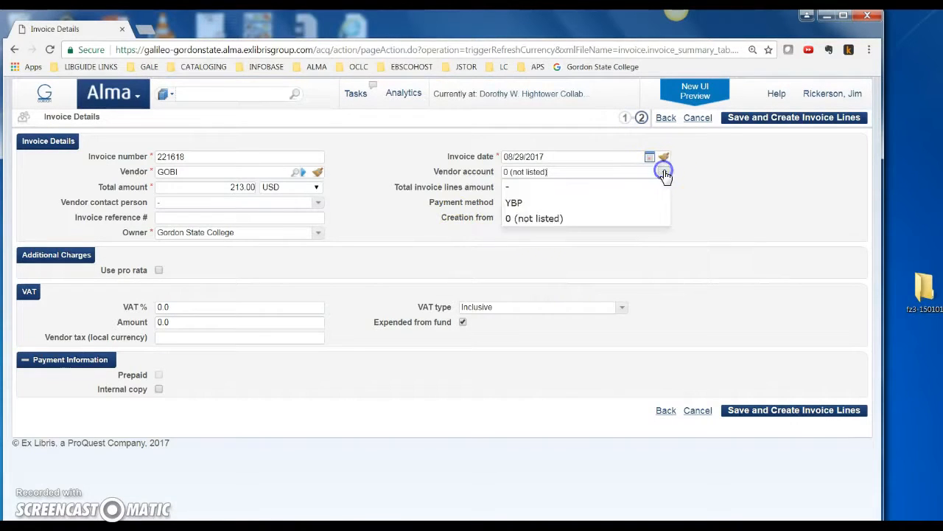
pyautogui.click(526, 210)
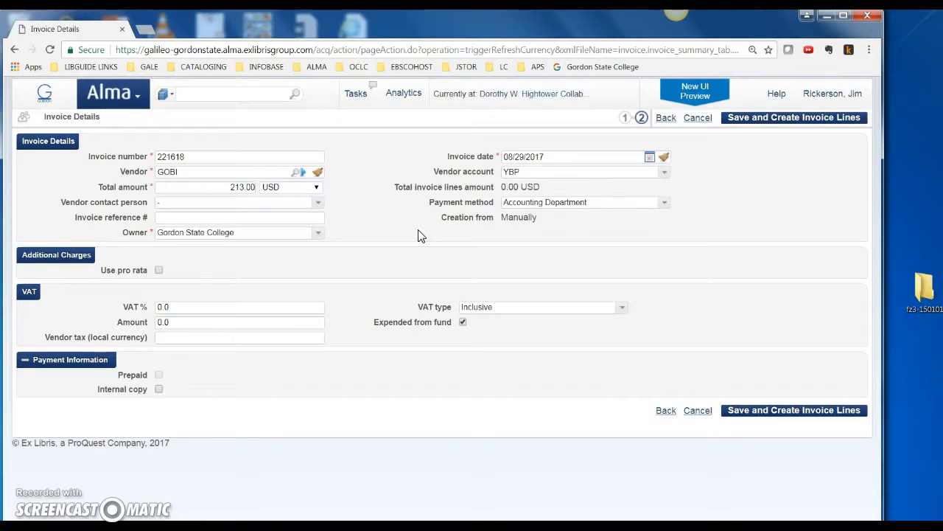
pyautogui.click(351, 242)
pyautogui.click(664, 202)
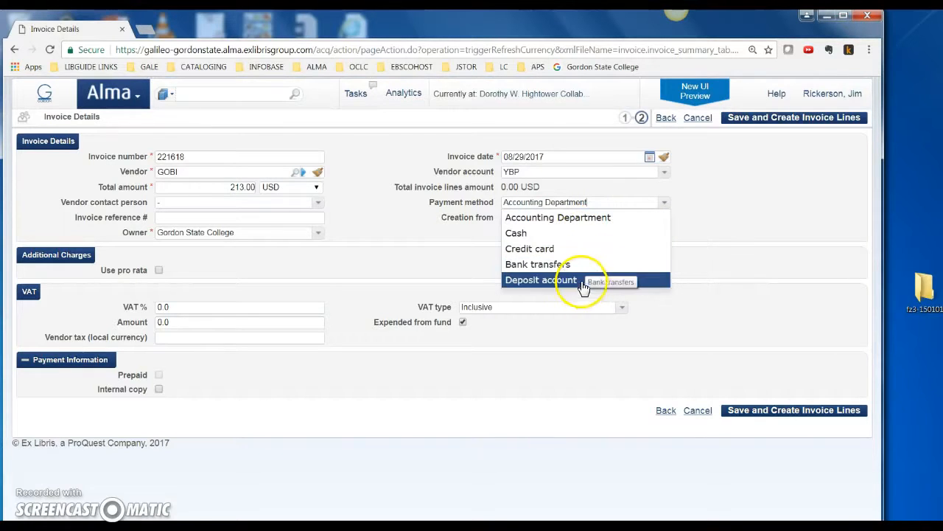
pyautogui.click(586, 217)
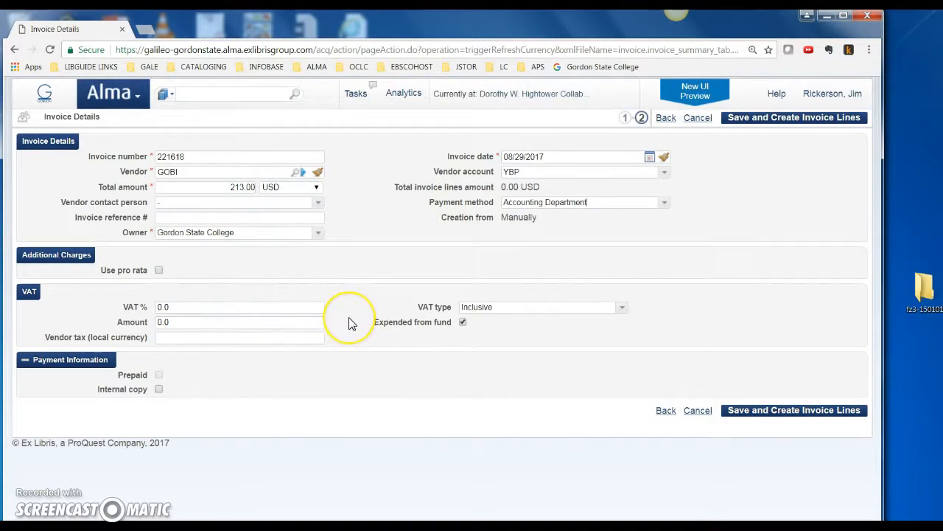
pyautogui.click(712, 412)
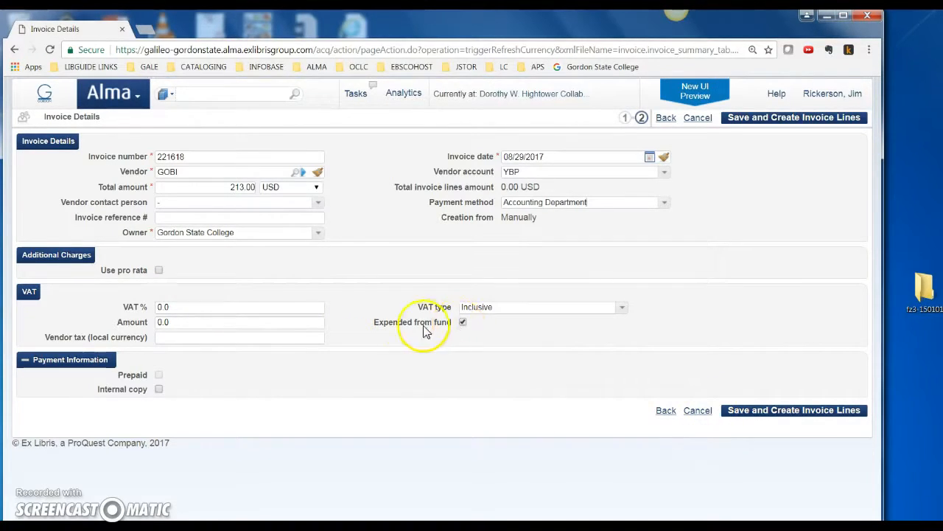
pyautogui.click(462, 324)
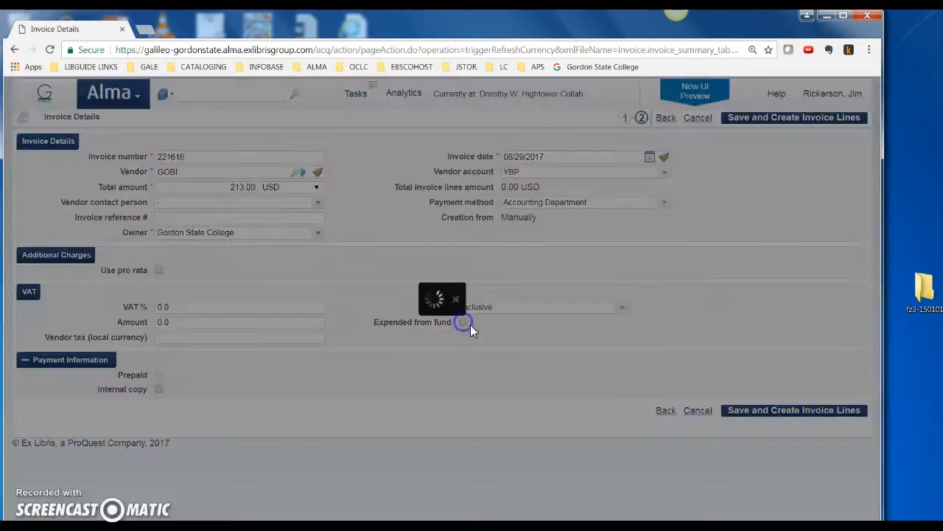
pyautogui.click(463, 324)
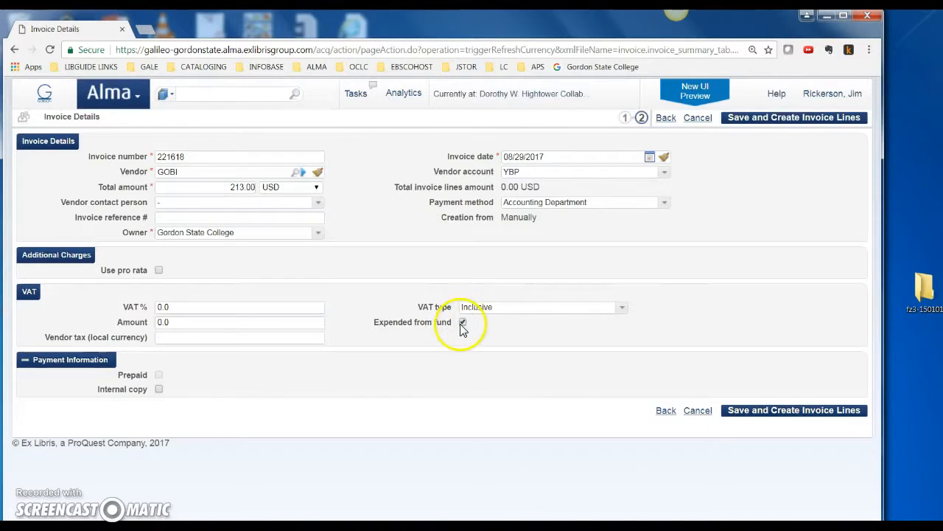
# Step: Enable Internal copy in the payment information and choose Paid as the payment status
pyautogui.click(159, 390)
pyautogui.click(206, 444)
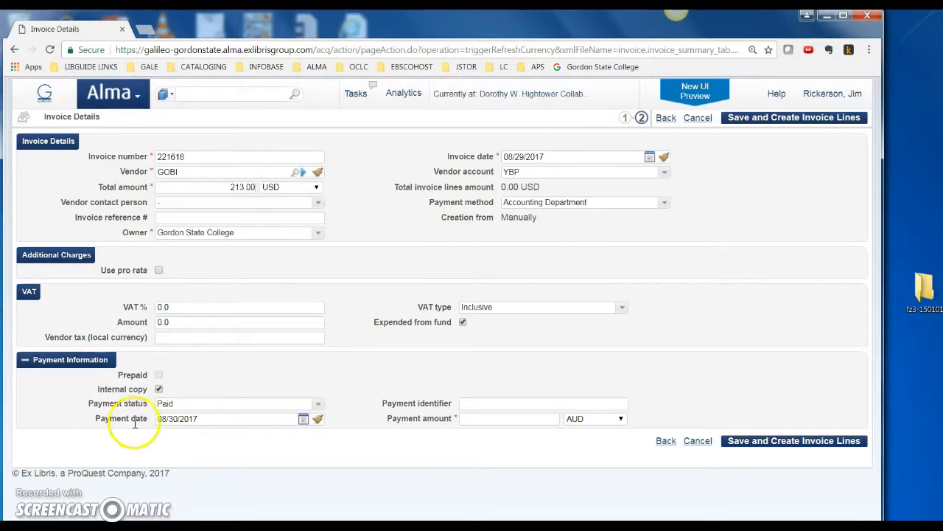
pyautogui.click(318, 404)
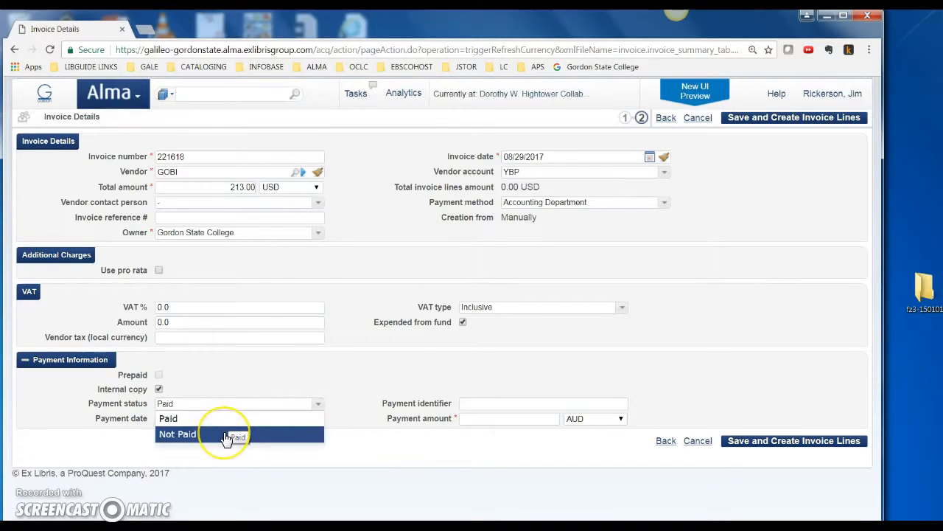
pyautogui.click(183, 419)
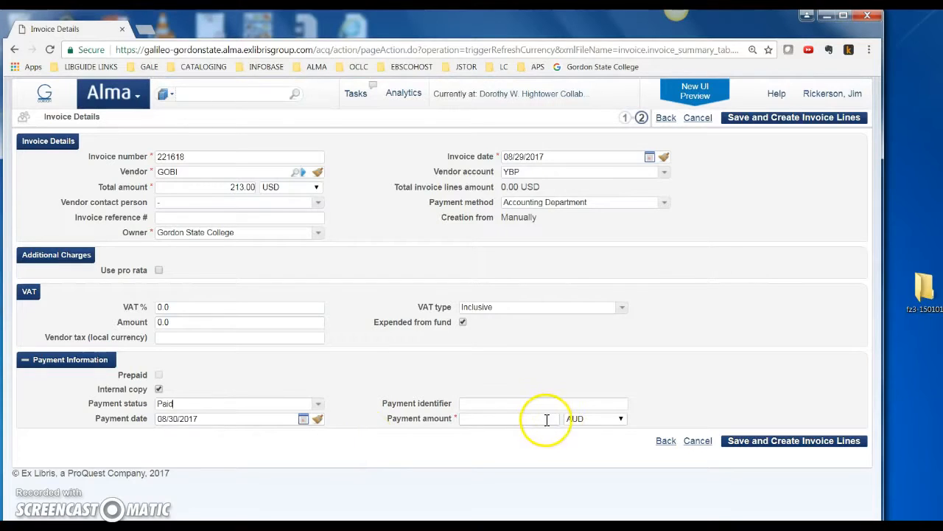
# Step: Set the payment amount to 213 with USD as its currency, and save the invoice to create its lines
pyautogui.click(602, 423)
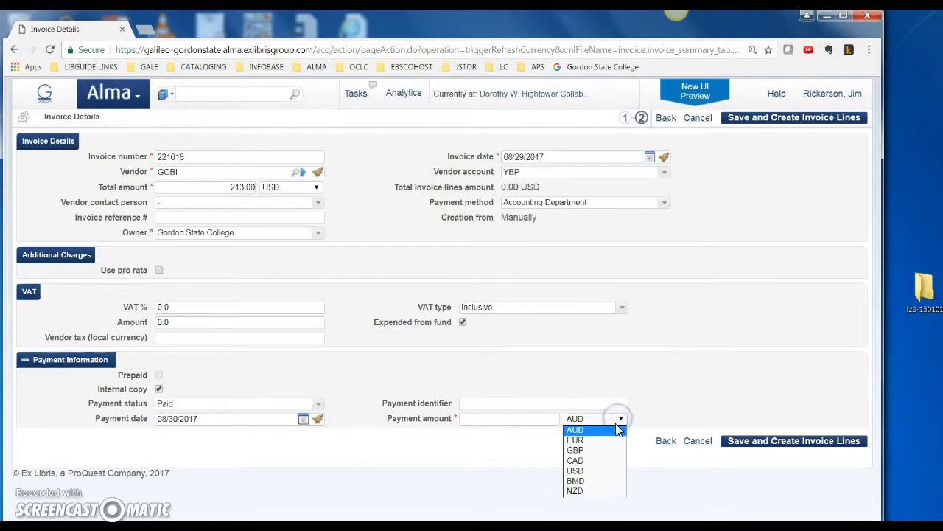
pyautogui.click(590, 473)
pyautogui.click(553, 421)
pyautogui.write('213')
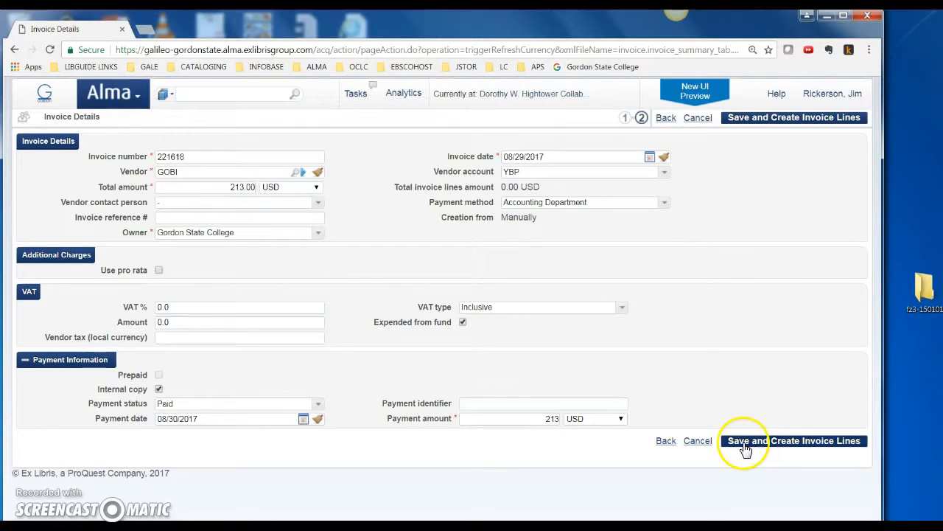
pyautogui.click(794, 446)
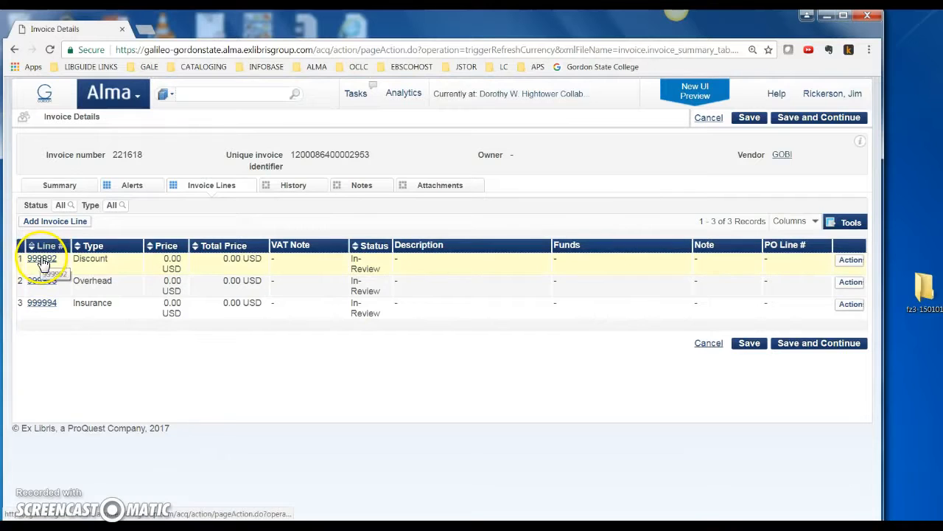
# Step: Start adding an invoice line of type Regular to the invoice
pyautogui.click(46, 226)
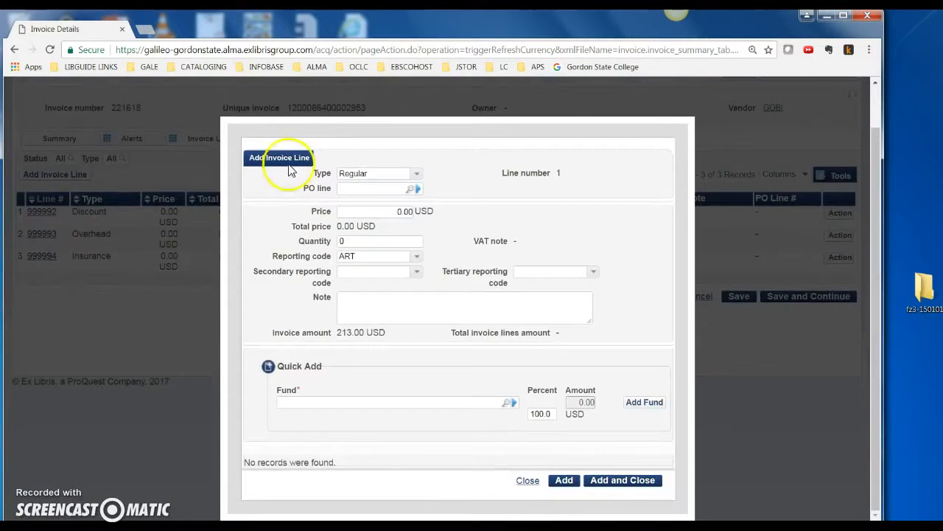
pyautogui.click(416, 175)
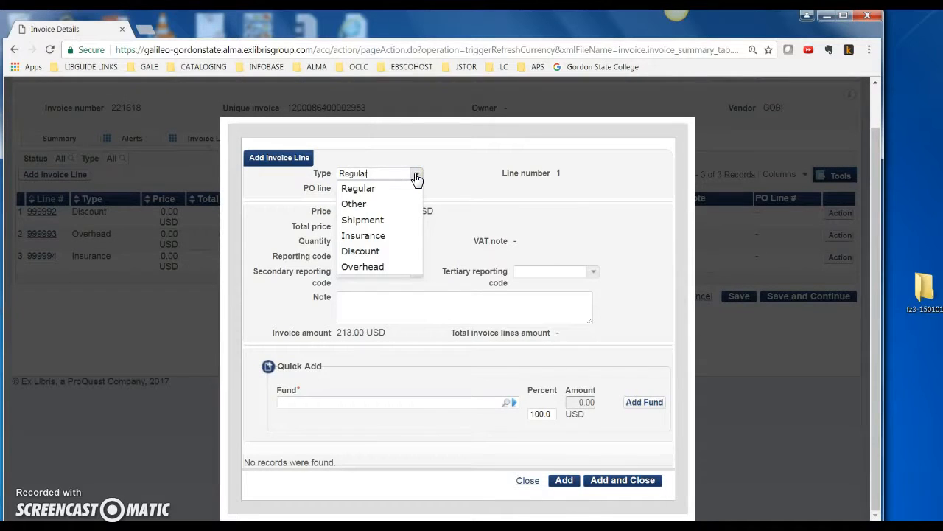
pyautogui.click(359, 191)
pyautogui.click(404, 185)
pyautogui.click(416, 174)
pyautogui.click(369, 189)
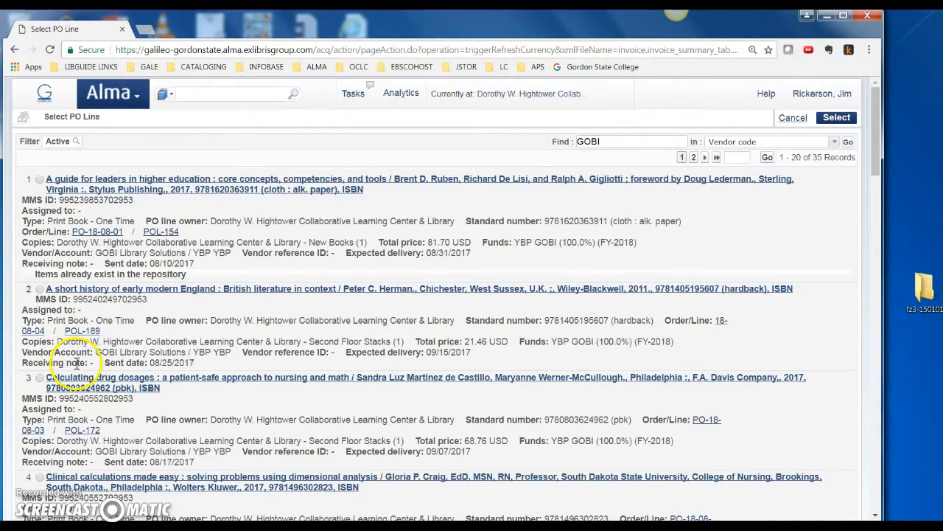
# Step: Link the new invoice line to POL-157, Criminal justice at the crossroads, from the GOBI PO line list
pyautogui.scroll(-5, 76, 363)
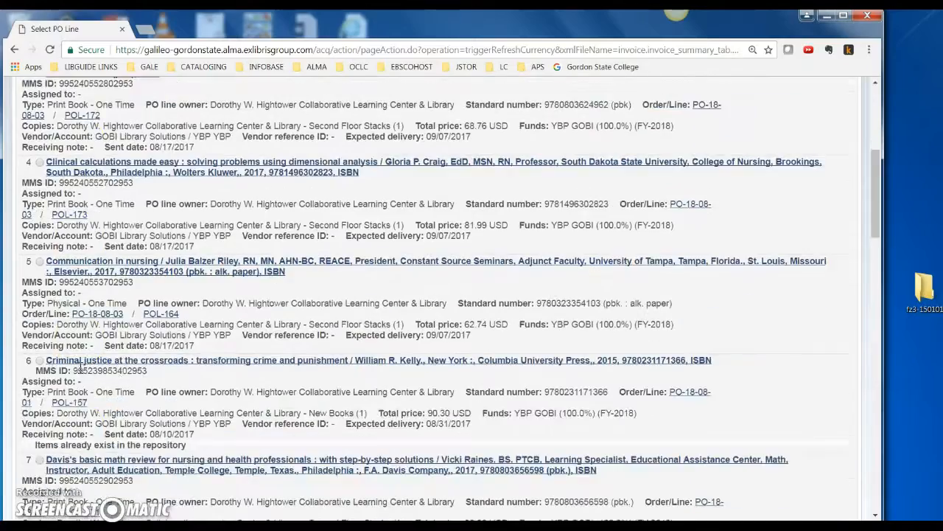
pyautogui.click(39, 359)
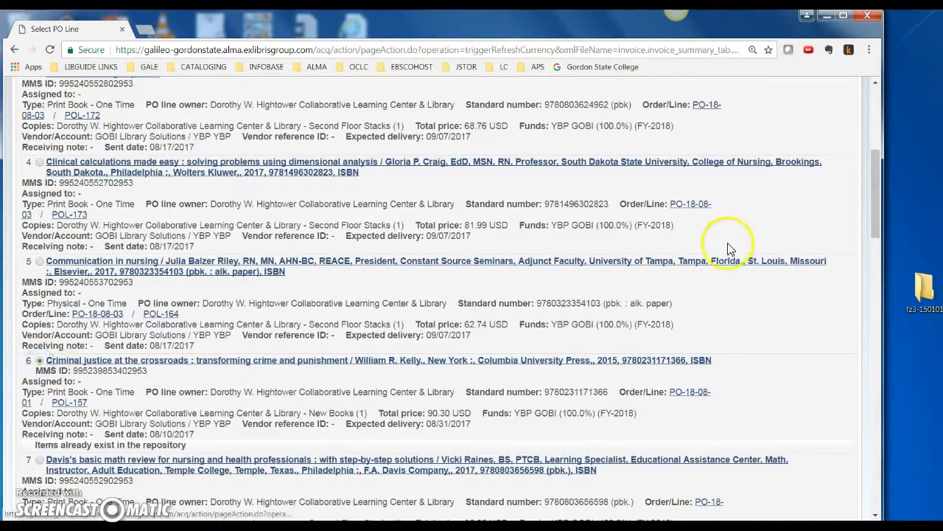
pyautogui.scroll(-3, 531, 390)
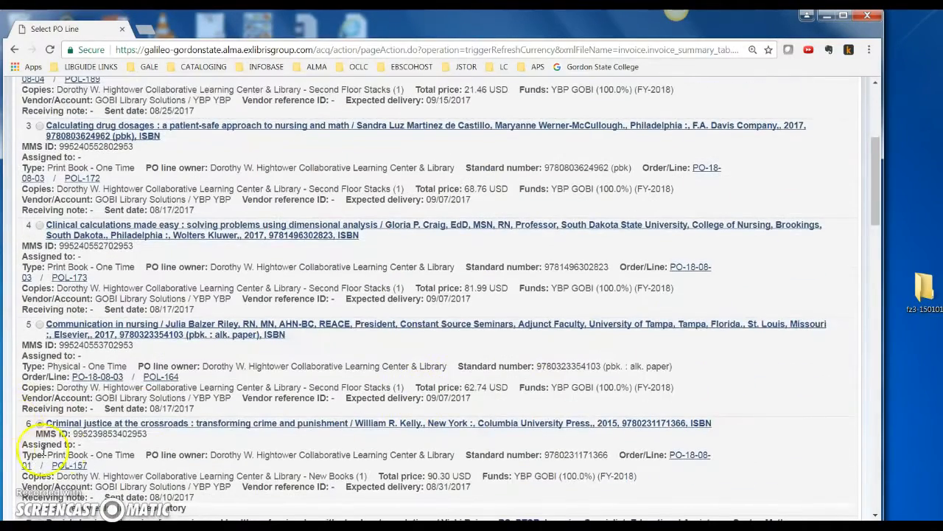
pyautogui.scroll(5, 668, 317)
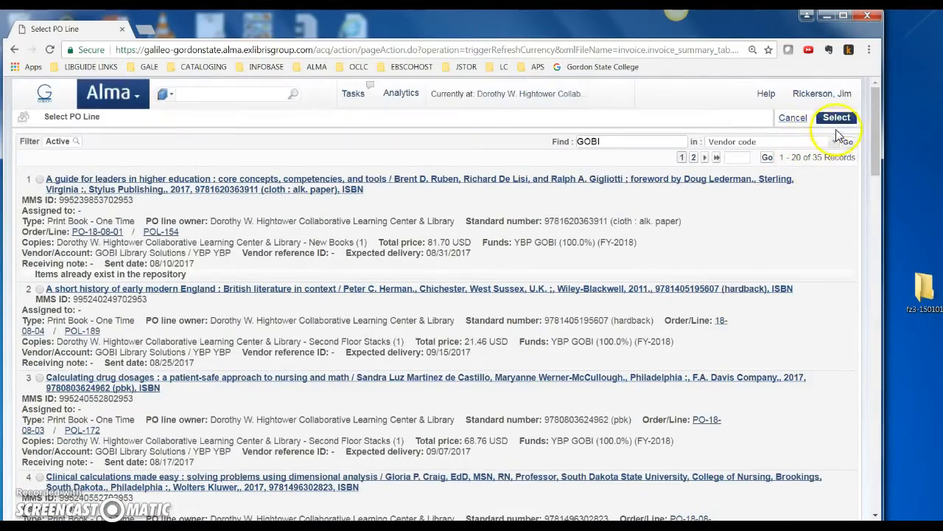
pyautogui.click(837, 120)
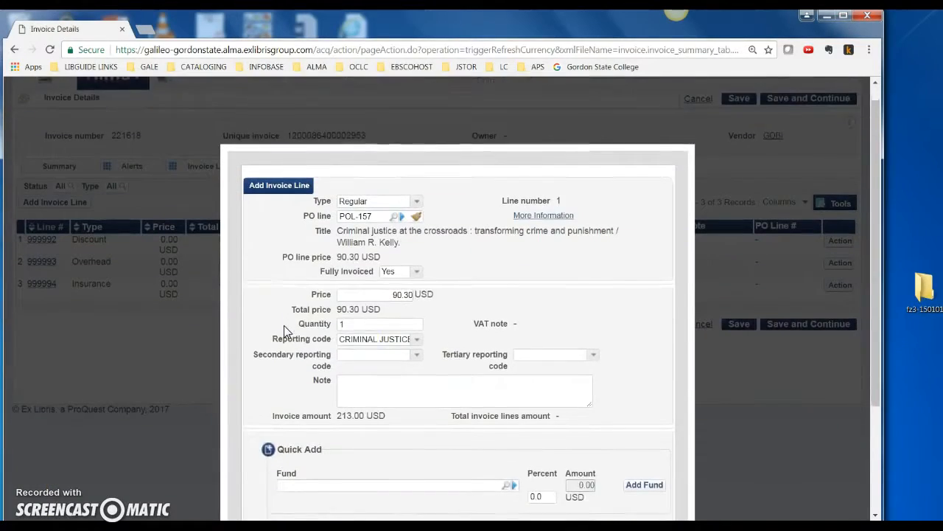
# Step: Mark the POL-157 line as fully invoiced with Yes and choose CRIMINAL JUSTICE - AS as its reporting code
pyautogui.scroll(-1, 339, 280)
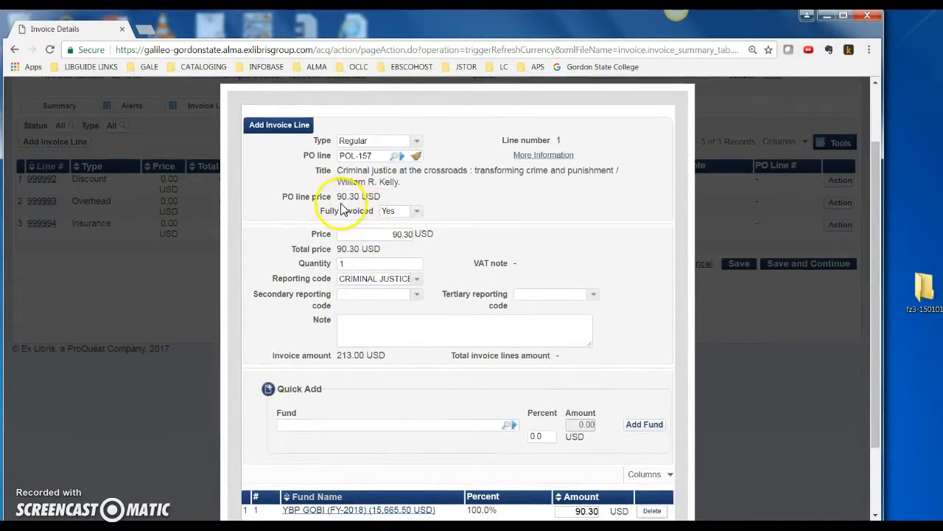
pyautogui.moveTo(334, 196); pyautogui.dragTo(381, 196)
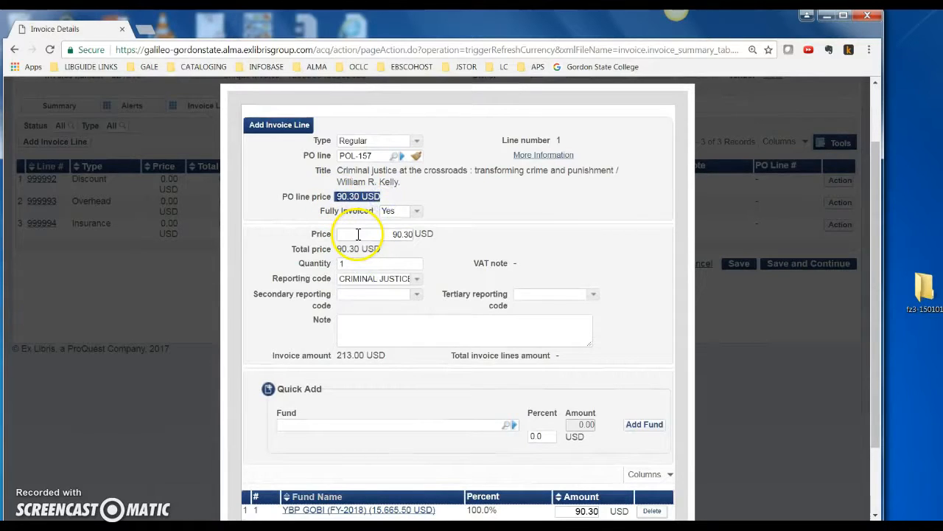
pyautogui.click(417, 211)
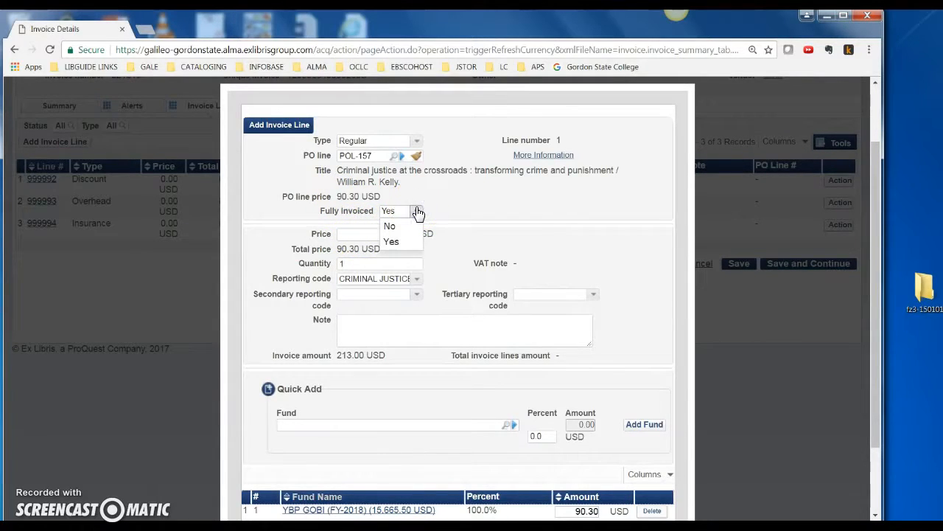
pyautogui.click(389, 241)
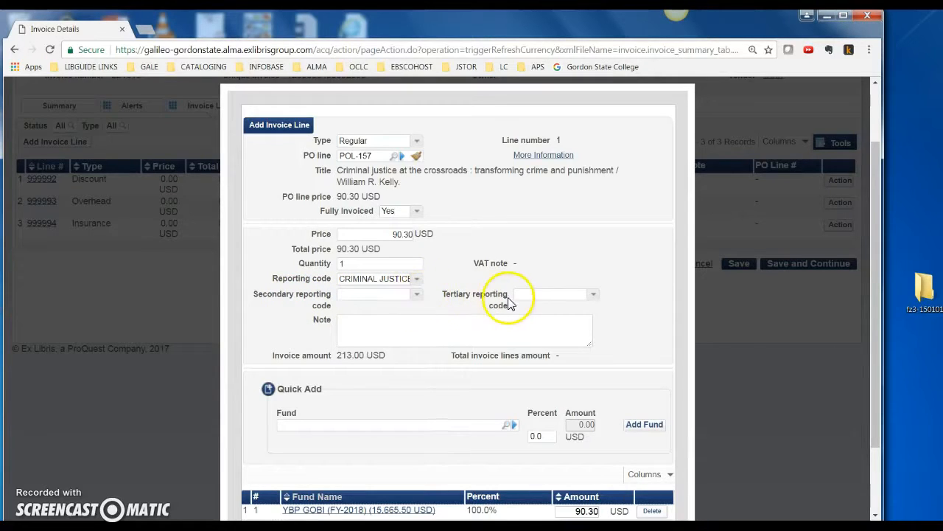
pyautogui.scroll(-3, 310, 345)
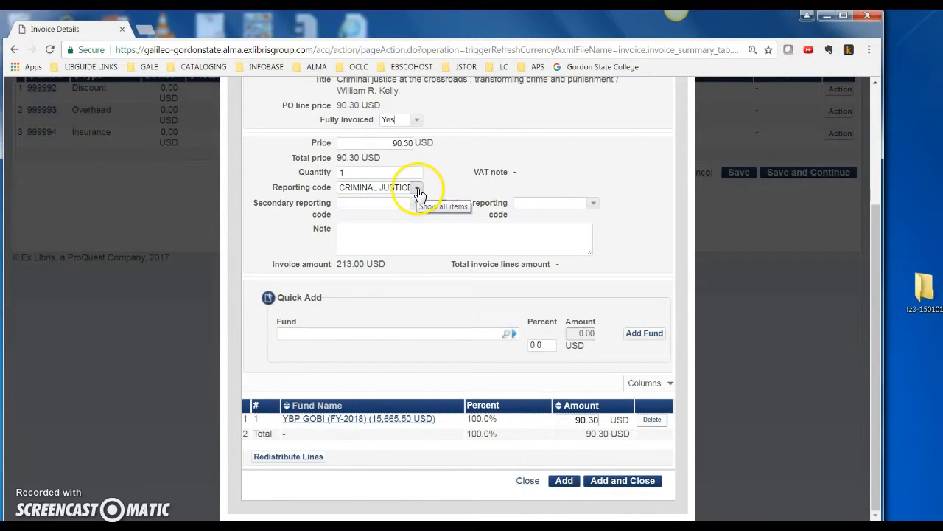
pyautogui.click(417, 190)
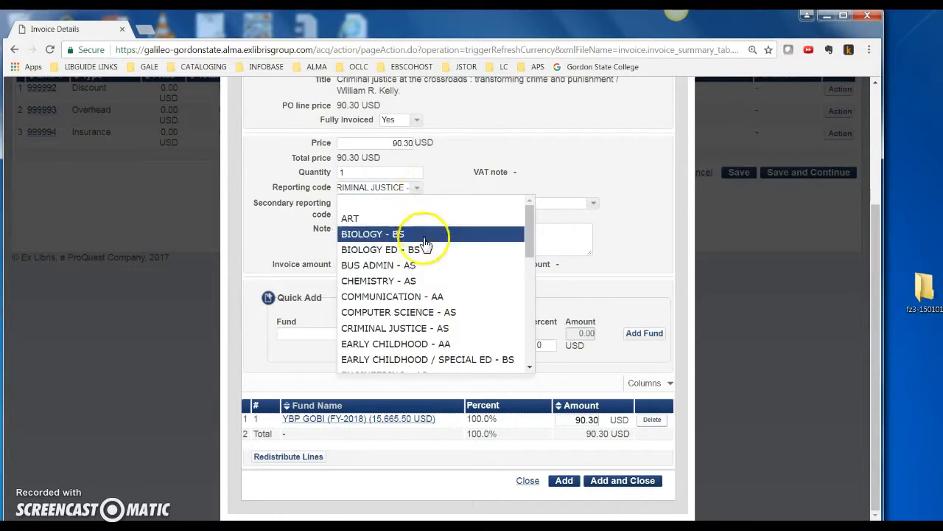
pyautogui.click(448, 328)
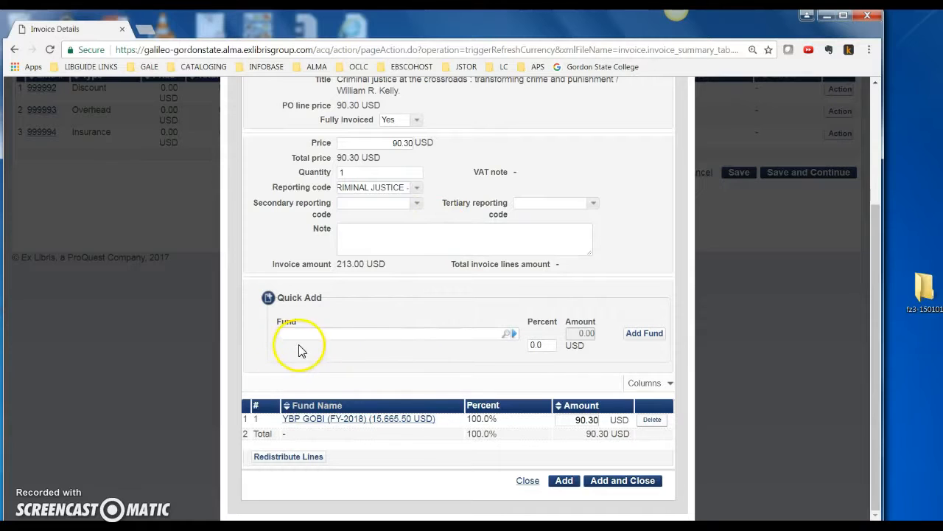
# Step: Choose YBP GOBI as the Quick Add fund and add the POL-157 line, keeping the form open for another
pyautogui.click(507, 336)
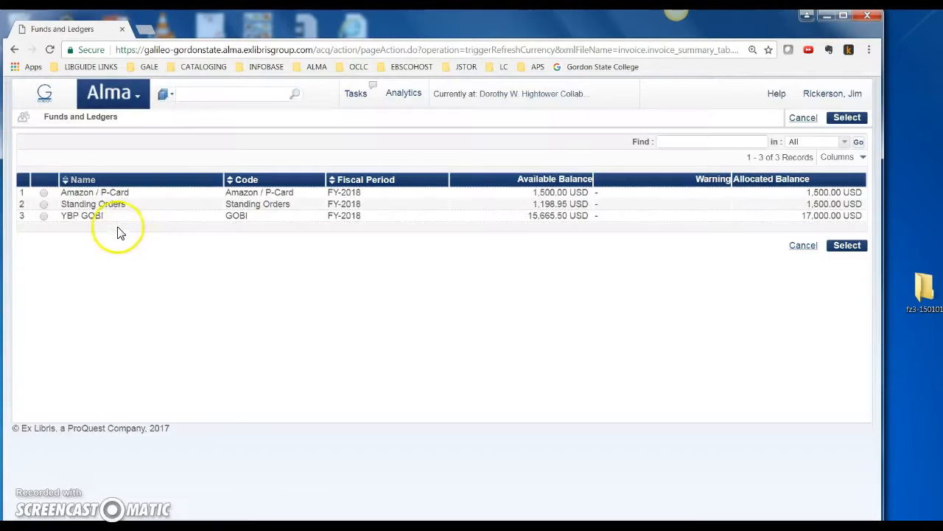
pyautogui.click(44, 216)
pyautogui.click(847, 245)
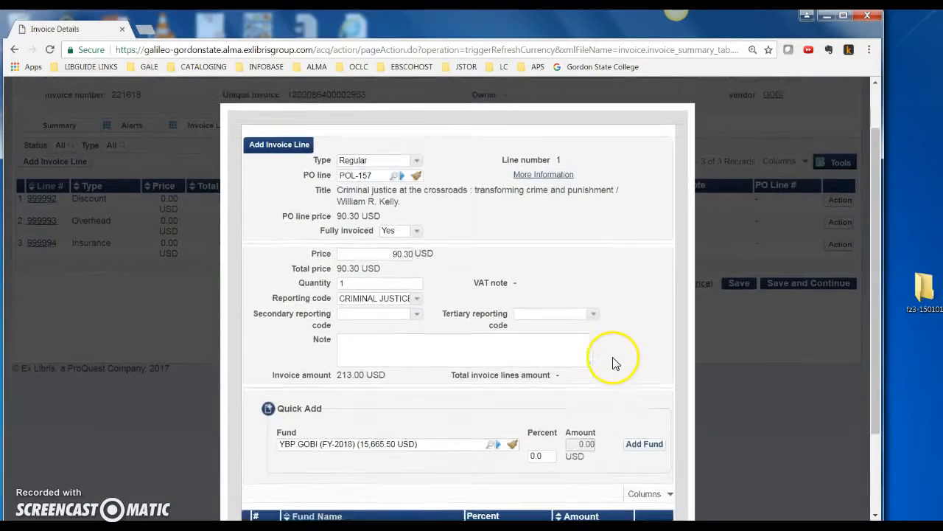
pyautogui.click(646, 422)
pyautogui.scroll(-3, 631, 432)
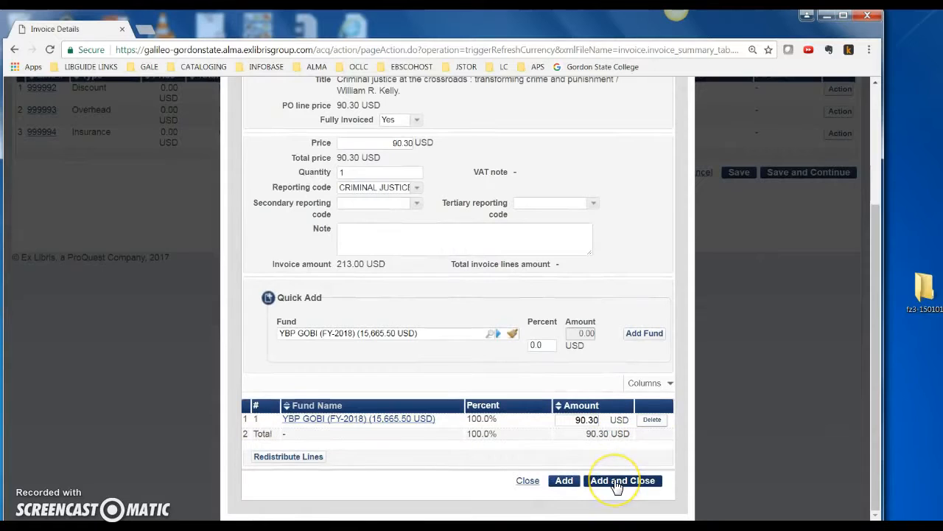
pyautogui.click(564, 483)
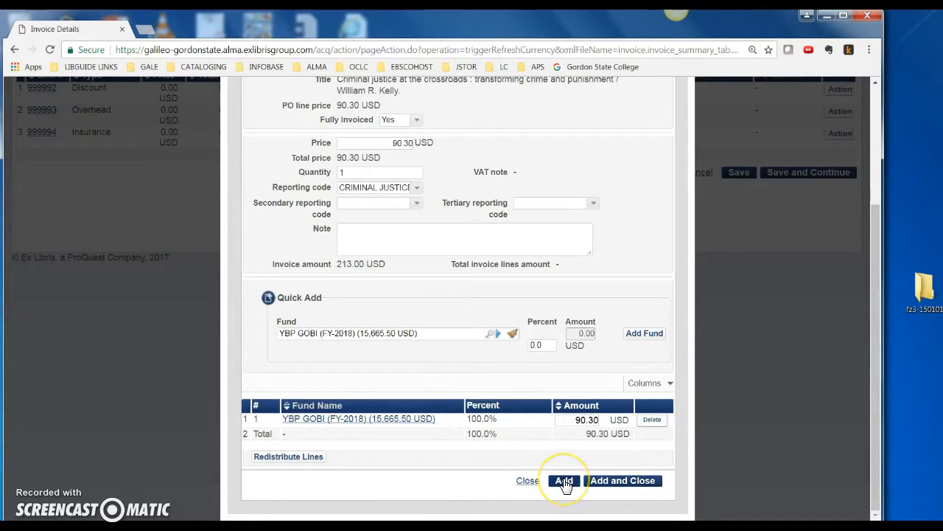
pyautogui.click(563, 483)
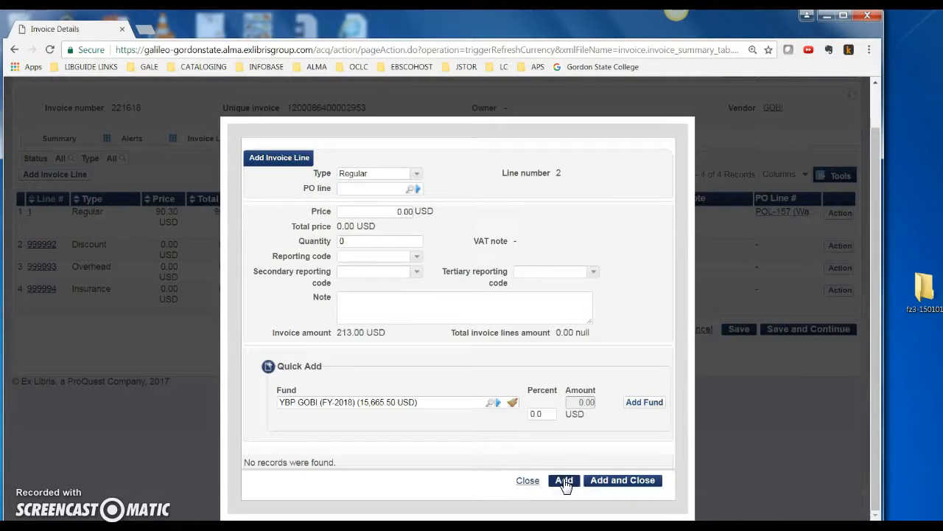
# Step: Link the second invoice line to POL-154, A guide for leaders in higher education
pyautogui.click(411, 191)
pyautogui.click(414, 190)
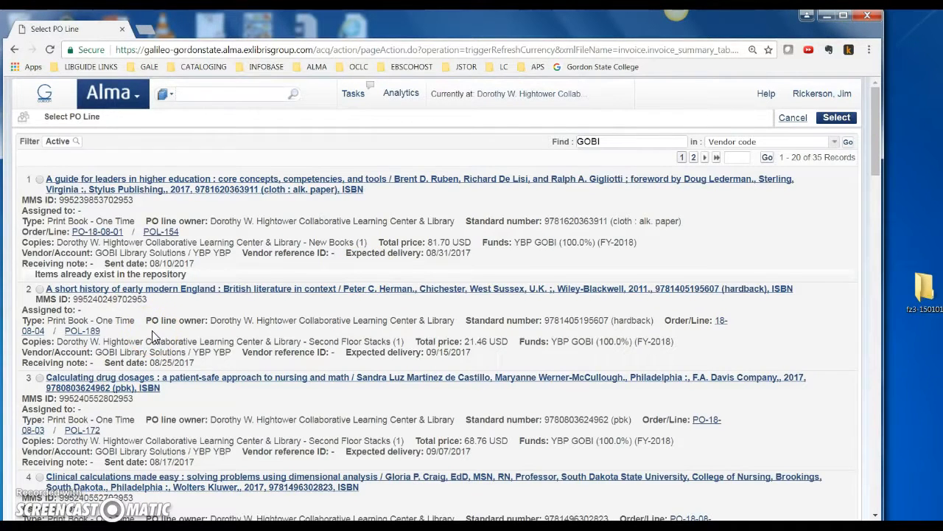
pyautogui.click(40, 179)
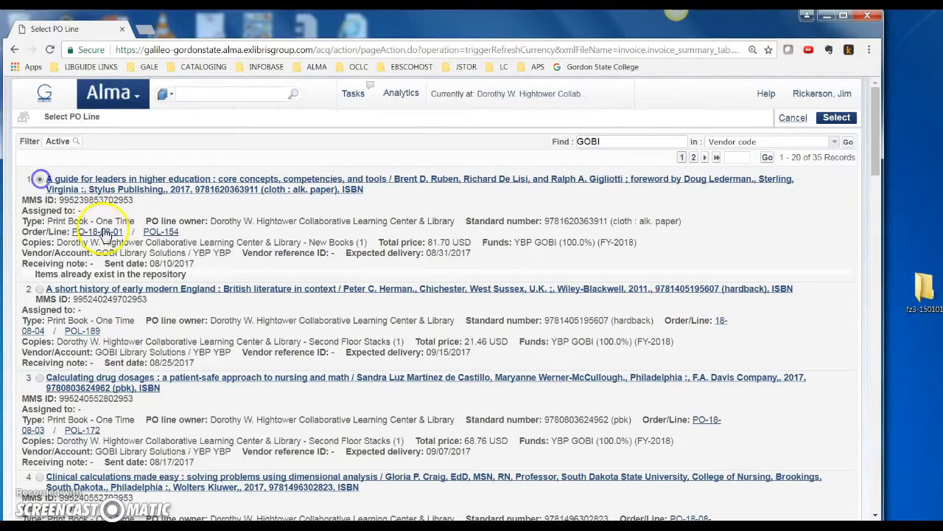
pyautogui.click(832, 118)
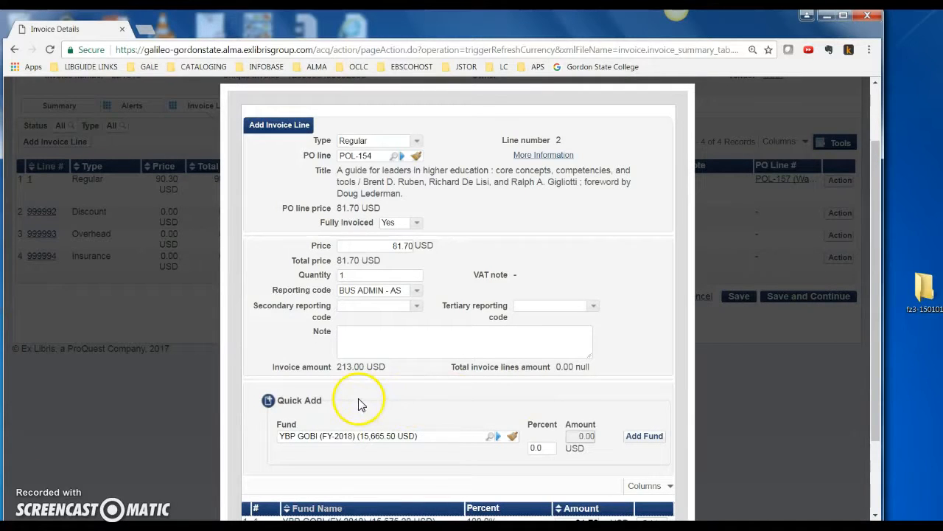
# Step: Try to add the Quick Add fund YBP GOBI to the POL-154 line with its percent left at 0.0
pyautogui.scroll(-1, 494, 411)
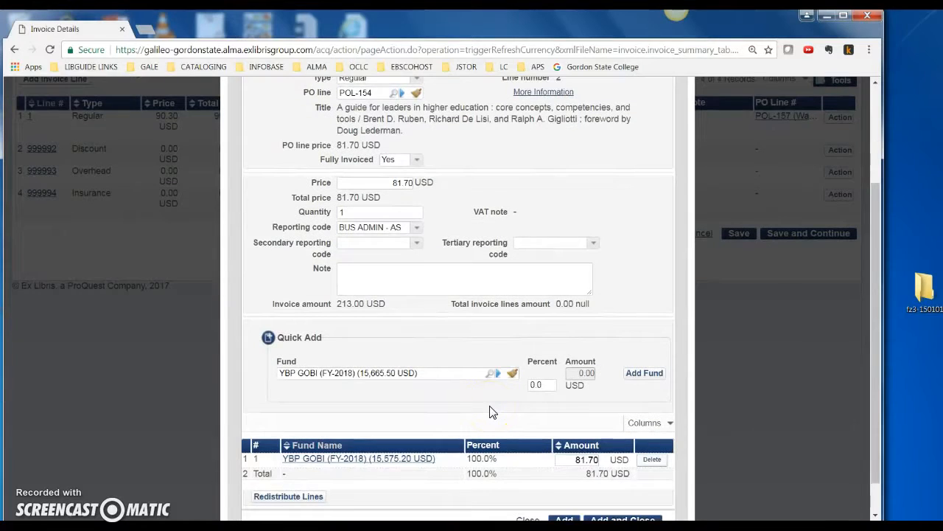
pyautogui.click(645, 376)
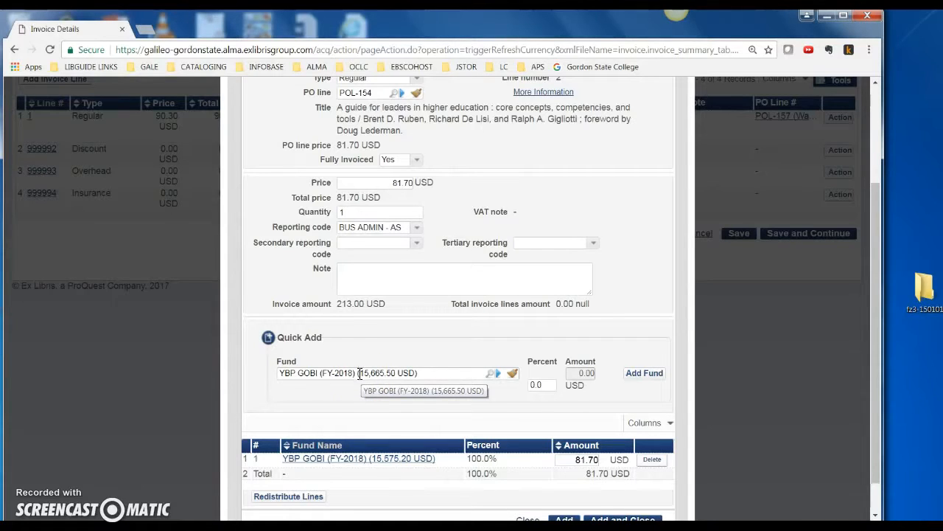
pyautogui.moveTo(359, 373); pyautogui.dragTo(374, 373)
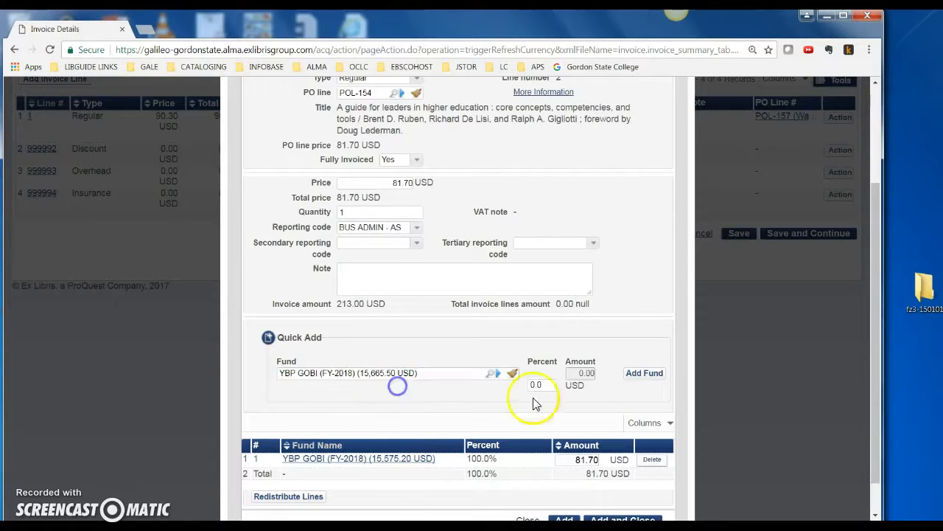
pyautogui.click(635, 373)
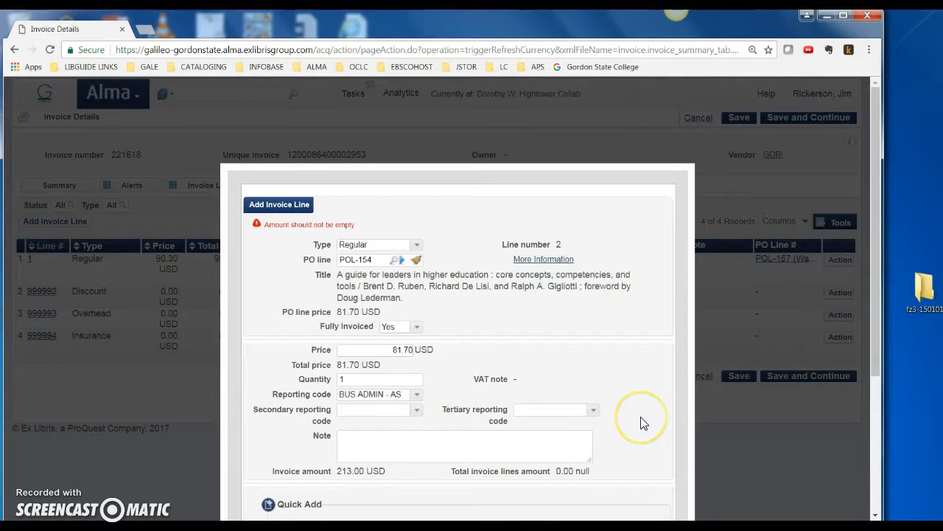
# Step: Add the POL-154 line to the invoice and keep the form open for another line
pyautogui.scroll(-1, 641, 422)
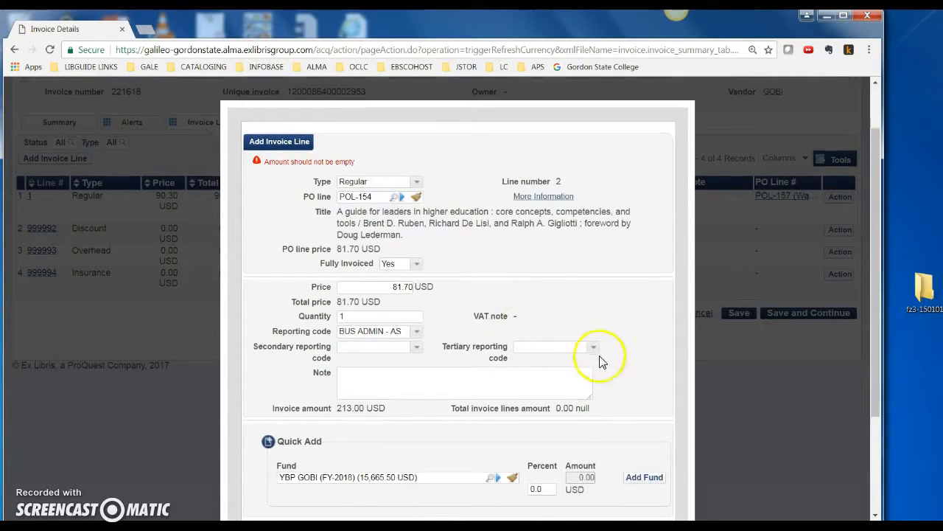
pyautogui.scroll(-2, 618, 377)
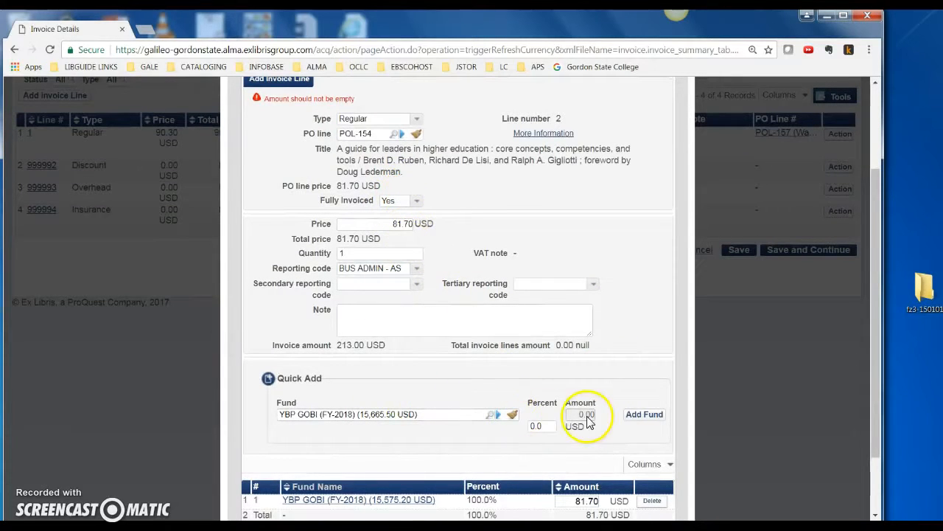
pyautogui.scroll(-1, 494, 441)
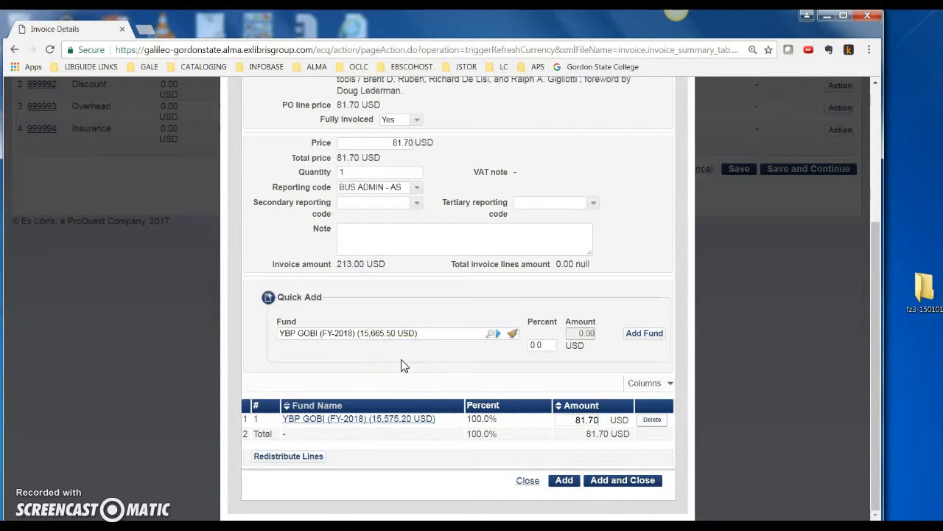
pyautogui.click(564, 480)
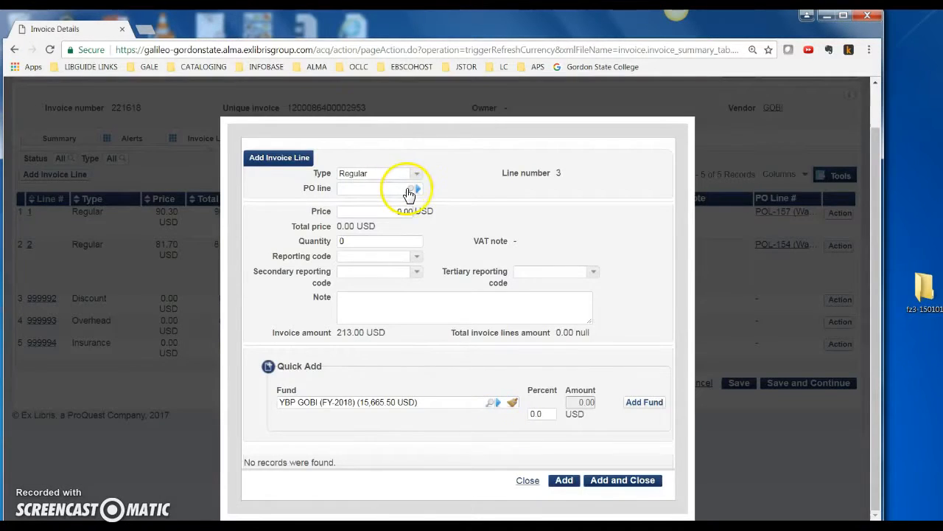
# Step: Link the third invoice line to POL-151, Pachamama tales, from the GOBI PO line list
pyautogui.click(405, 189)
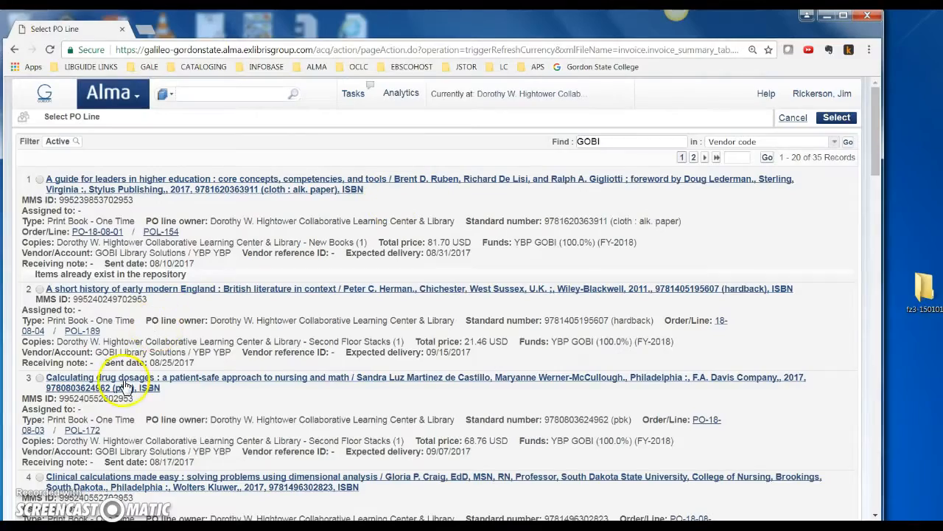
pyautogui.scroll(-3, 124, 380)
pyautogui.scroll(-6, 125, 381)
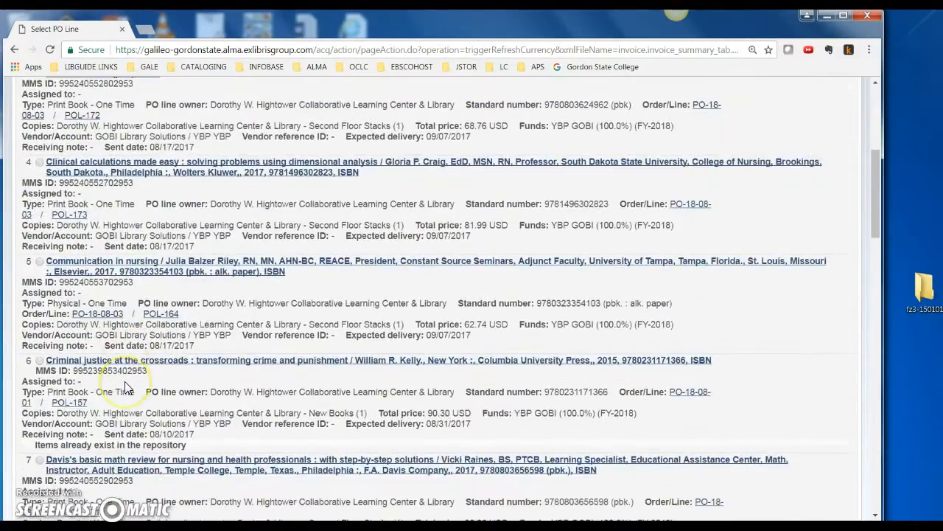
pyautogui.scroll(-8, 127, 389)
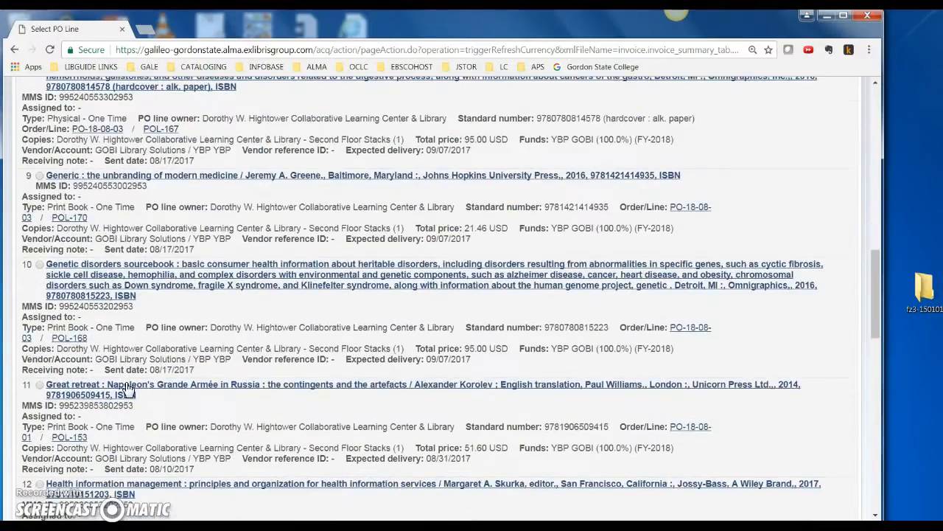
pyautogui.scroll(-8, 127, 389)
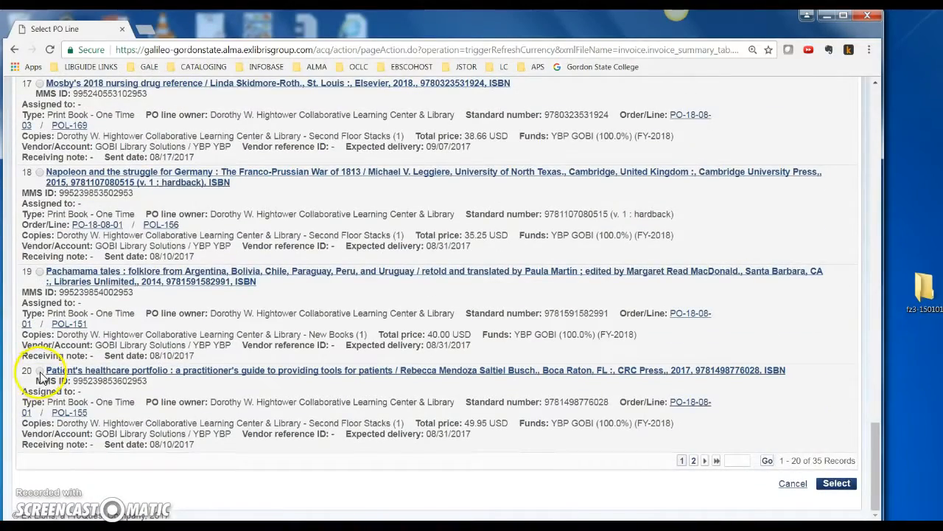
pyautogui.click(40, 272)
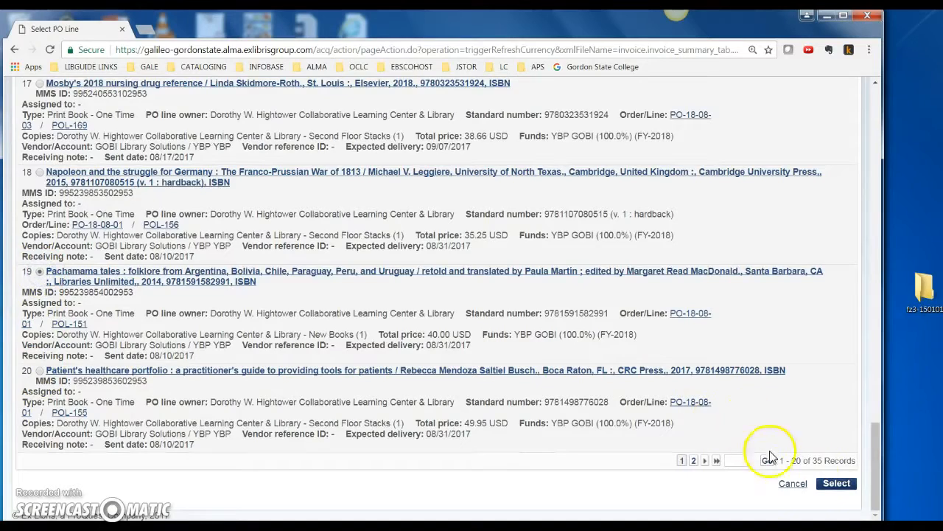
pyautogui.click(837, 482)
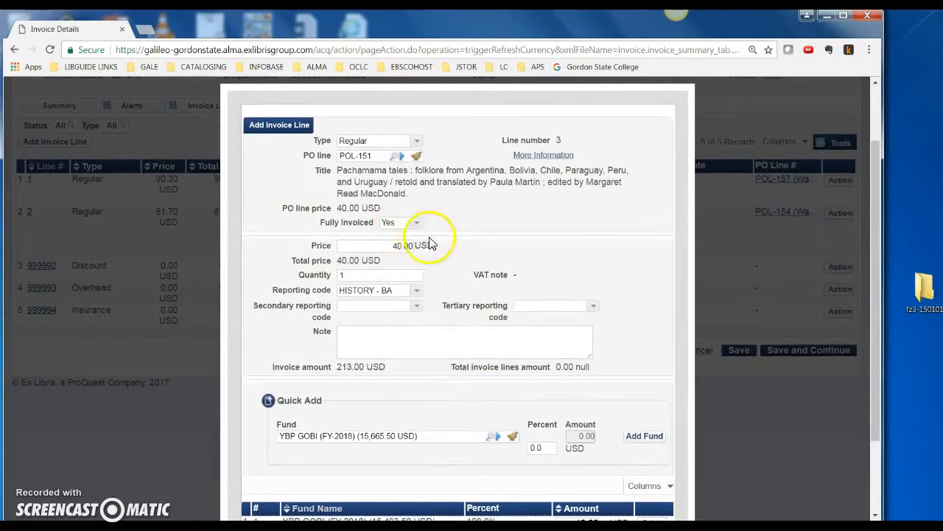
# Step: Add the POL-151 line to the invoice with its form closed, and try to save and continue the invoice
pyautogui.scroll(-3, 451, 383)
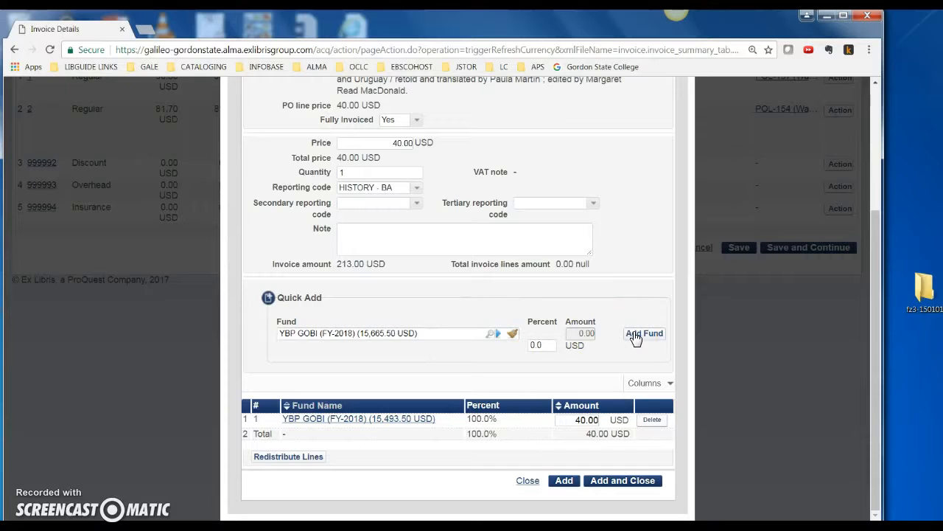
pyautogui.click(499, 333)
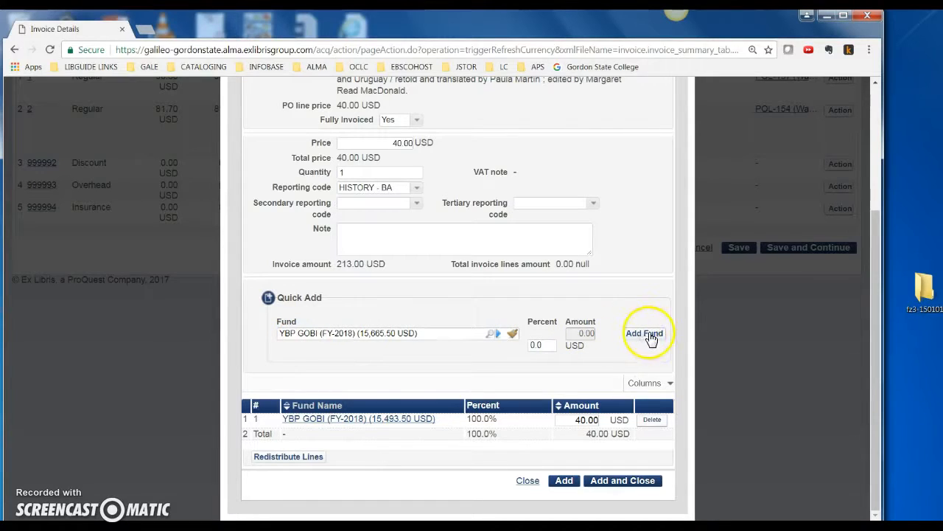
pyautogui.click(619, 480)
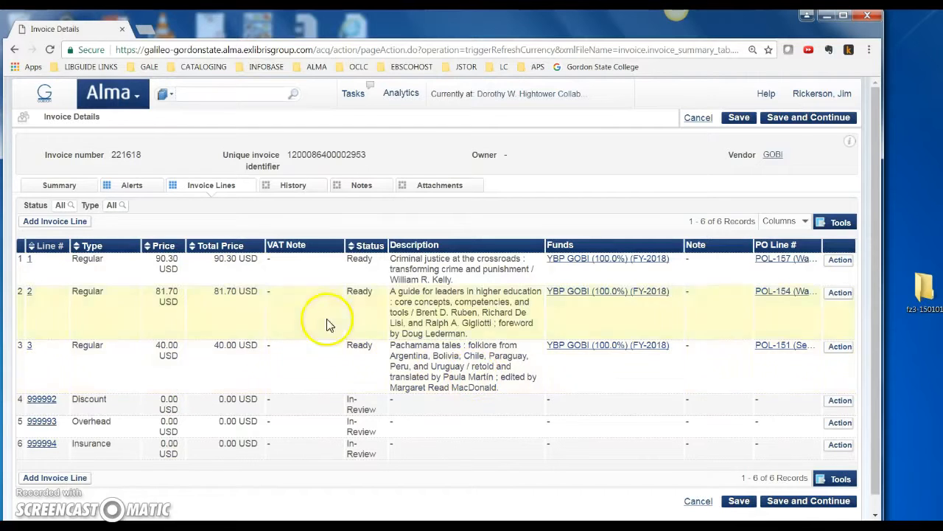
pyautogui.click(793, 507)
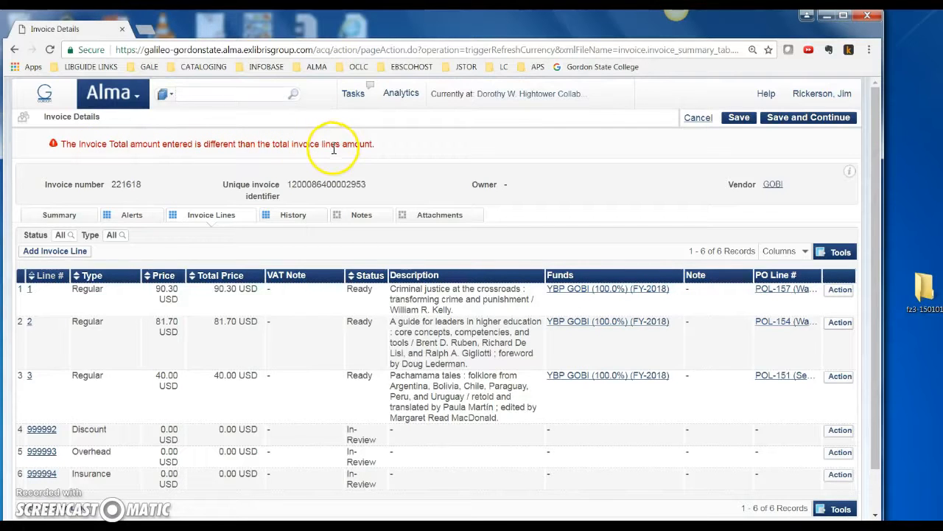
# Step: Start a new invoice line of type Shipment with a price of 1.00 USD and a blank reporting code
pyautogui.scroll(-1, 294, 416)
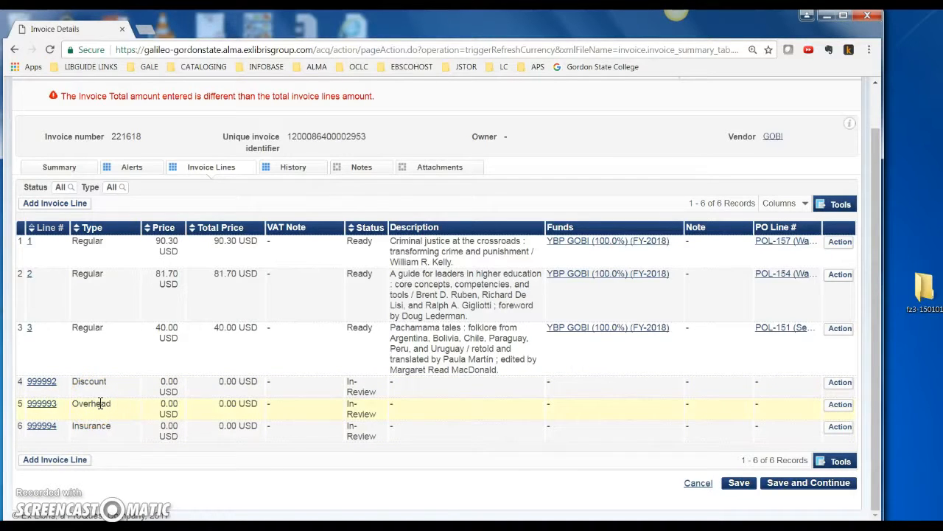
pyautogui.click(51, 206)
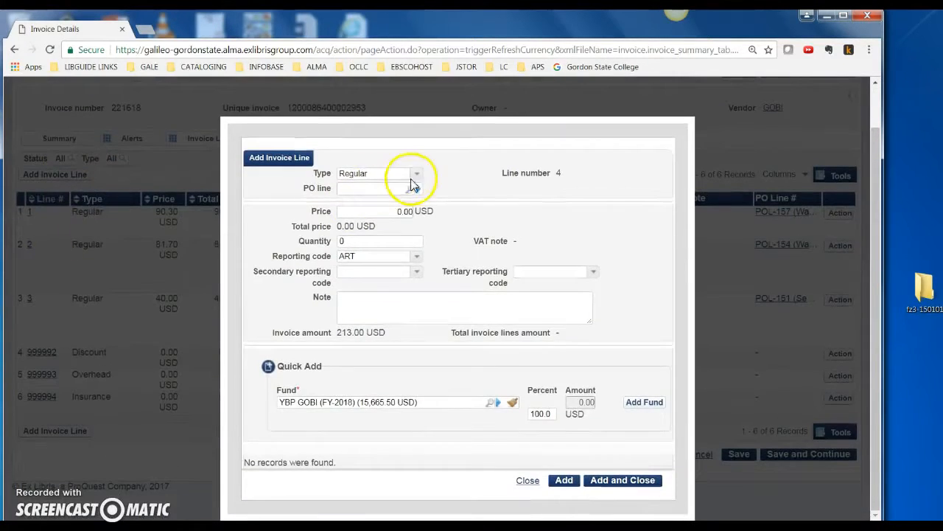
pyautogui.click(415, 175)
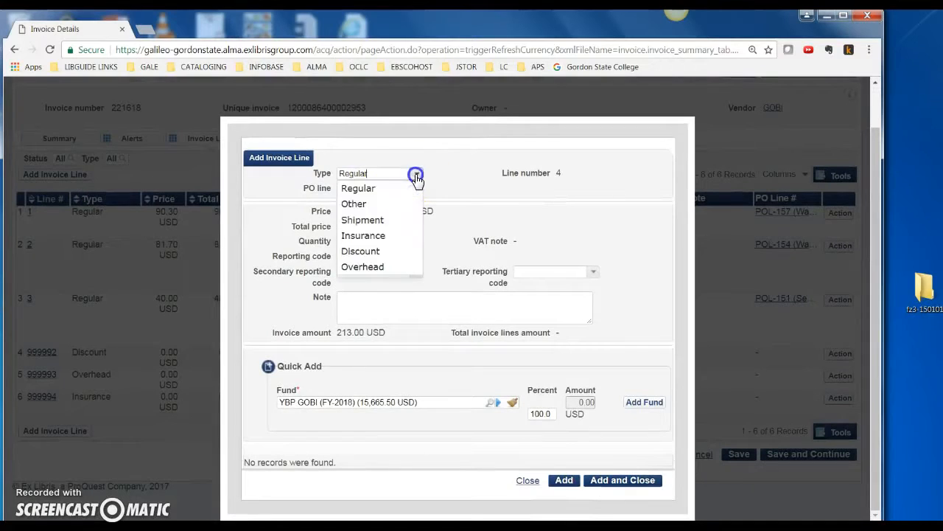
pyautogui.click(360, 222)
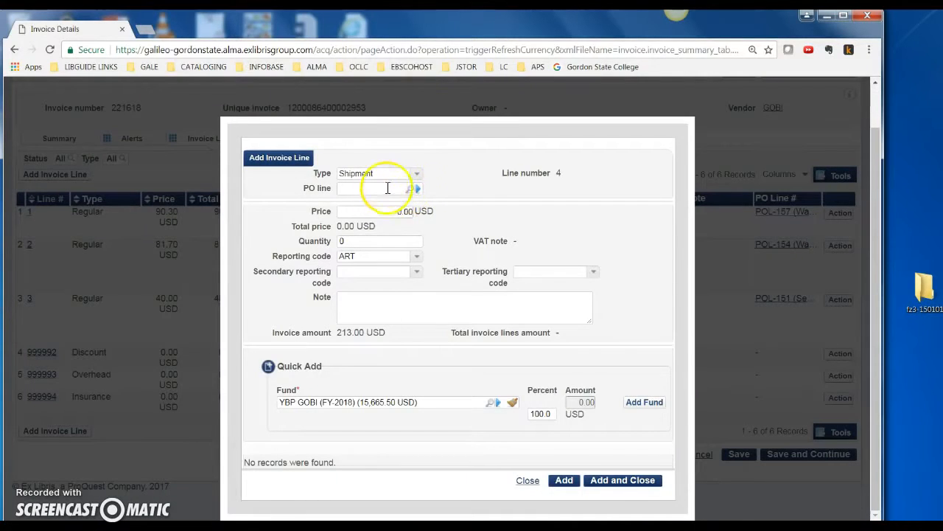
pyautogui.click(385, 210)
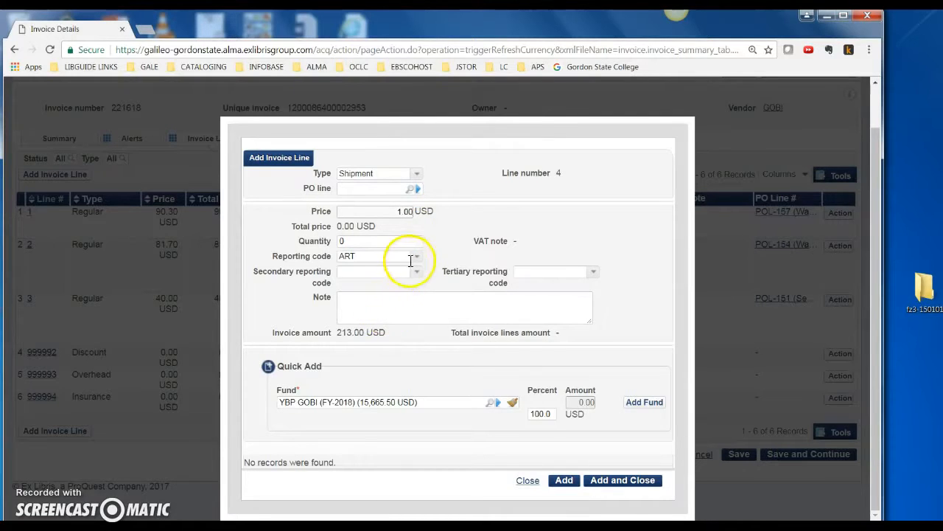
pyautogui.click(417, 258)
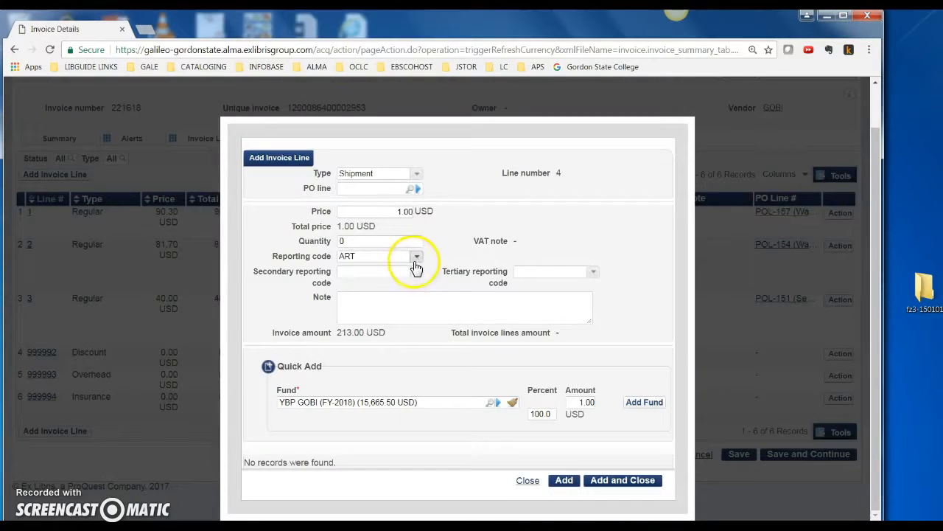
pyautogui.click(416, 258)
pyautogui.click(378, 270)
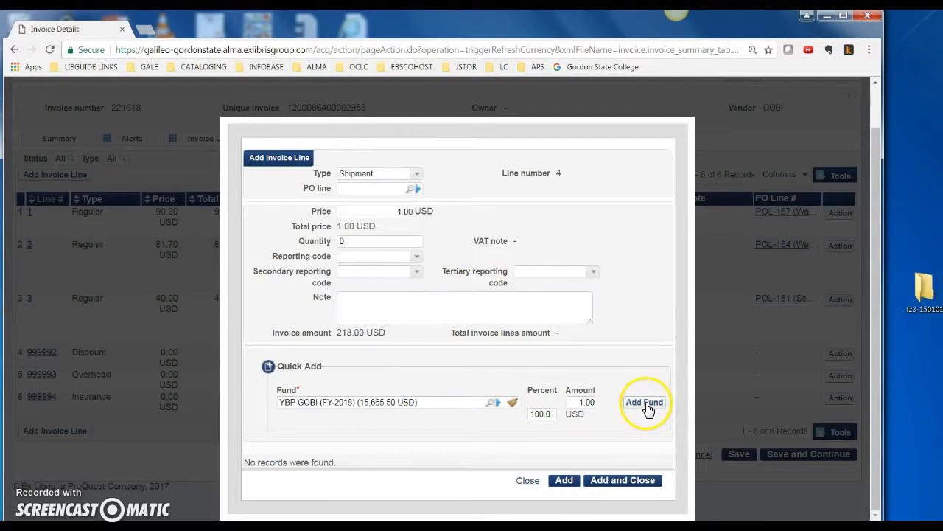
# Step: Assign the YBP GOBI fund at 100.0 percent to the shipment line, and add the line to the invoice with its form closed
pyautogui.click(564, 480)
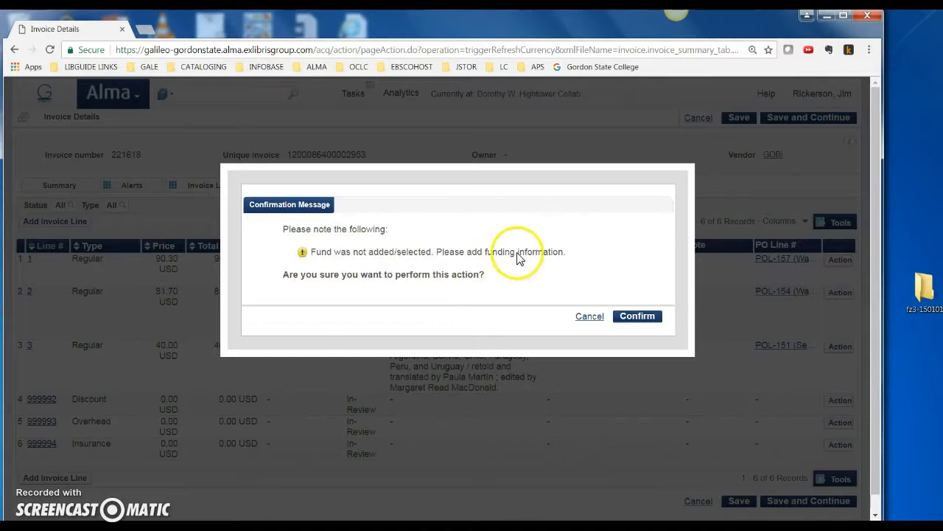
pyautogui.click(590, 316)
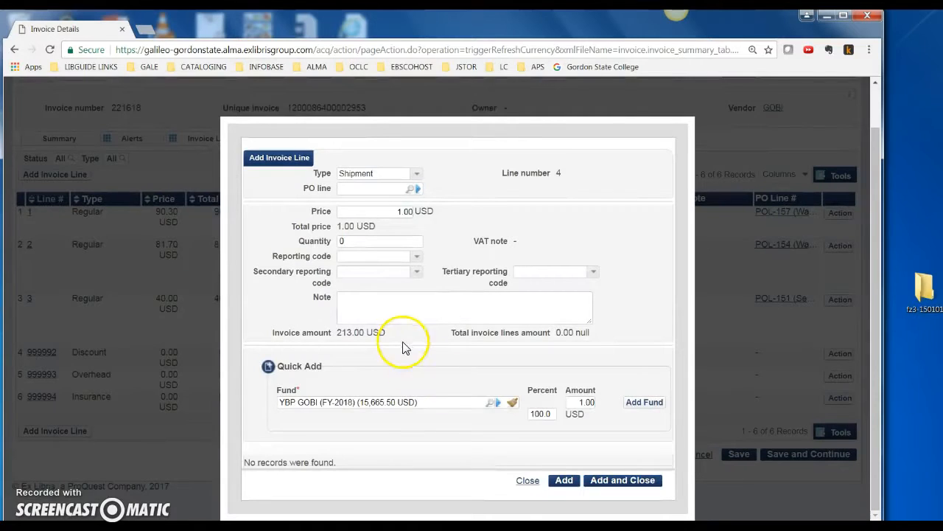
pyautogui.click(638, 402)
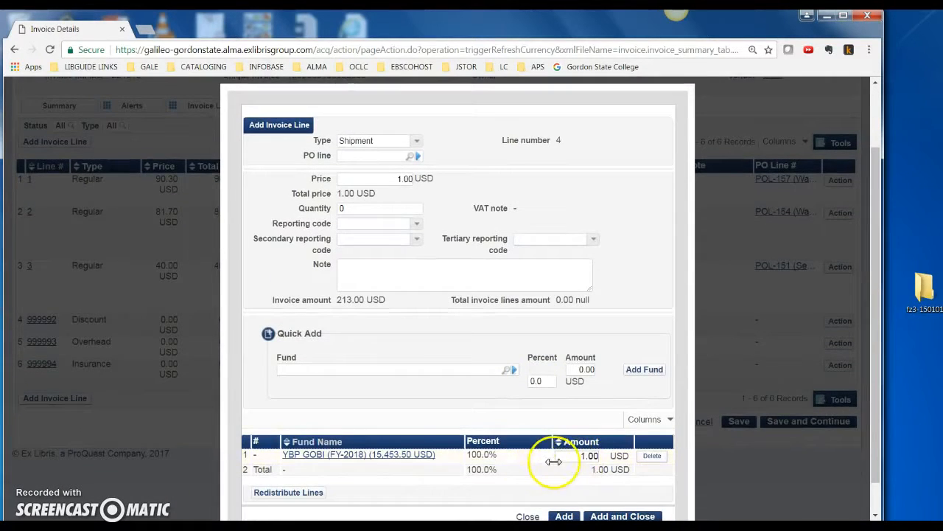
pyautogui.scroll(-1, 547, 471)
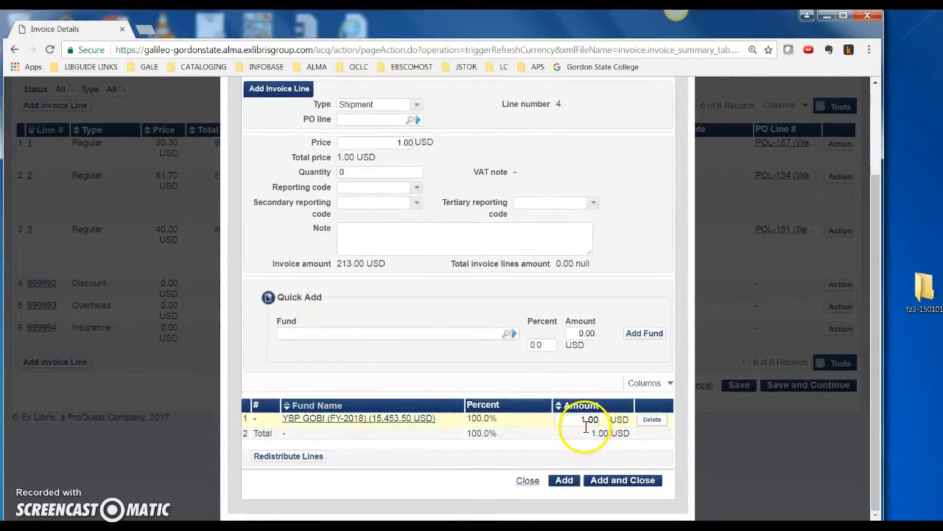
pyautogui.click(623, 481)
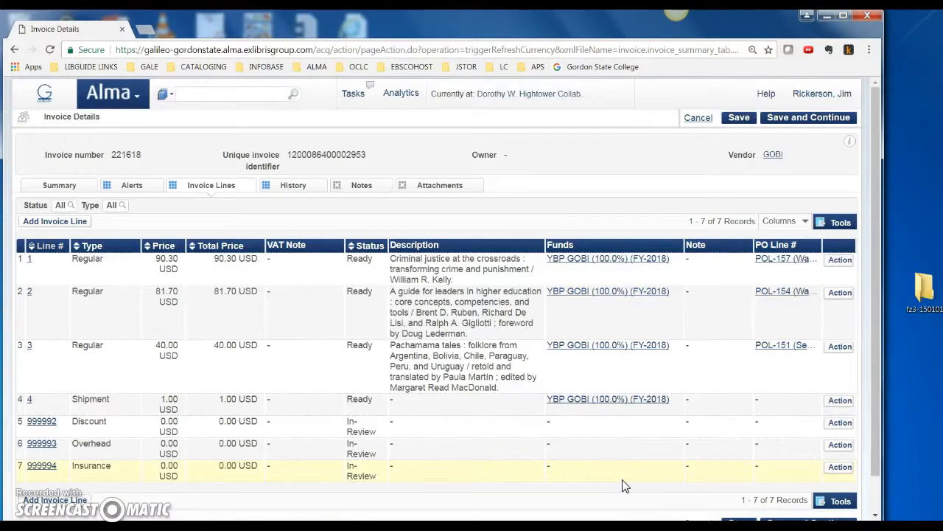
# Step: Save the invoice with its shipment line and continue it to processing
pyautogui.scroll(-1, 375, 443)
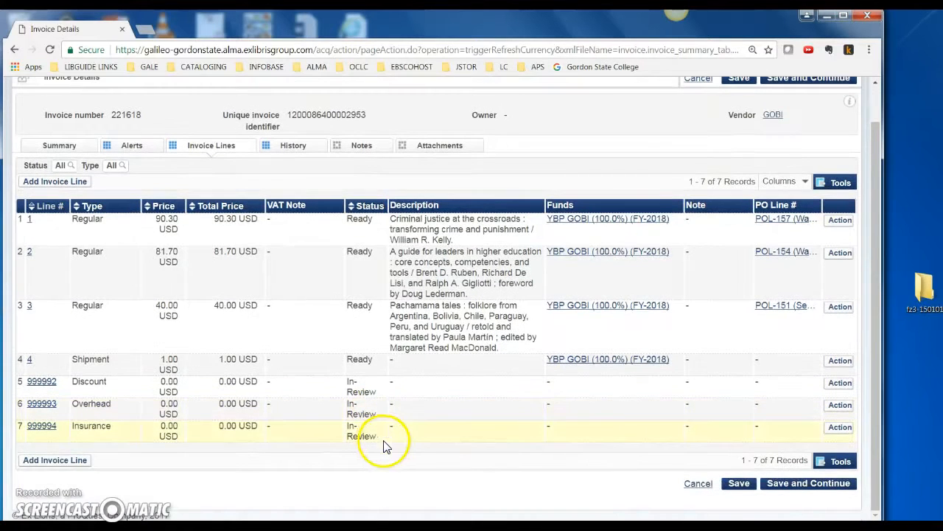
pyautogui.click(793, 487)
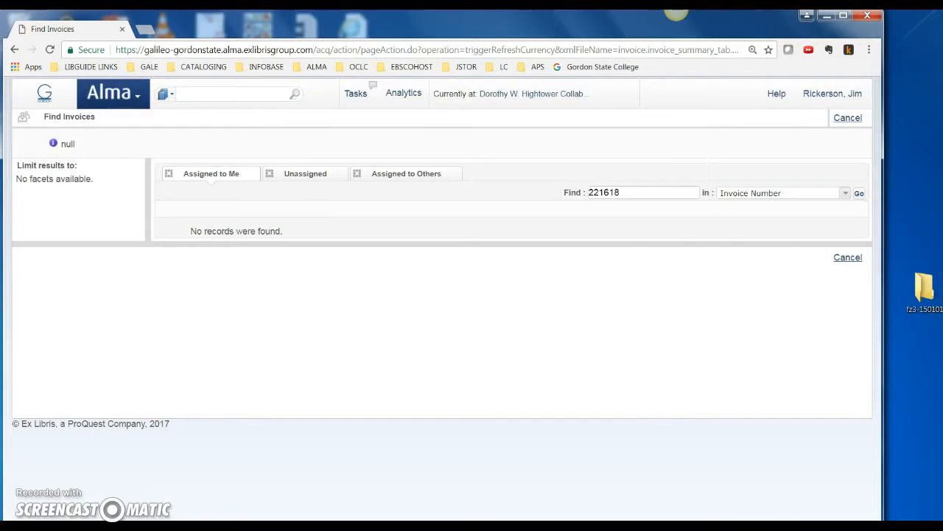
# Step: Open the list of invoices in review and search it by invoice number for 221618
pyautogui.click(137, 100)
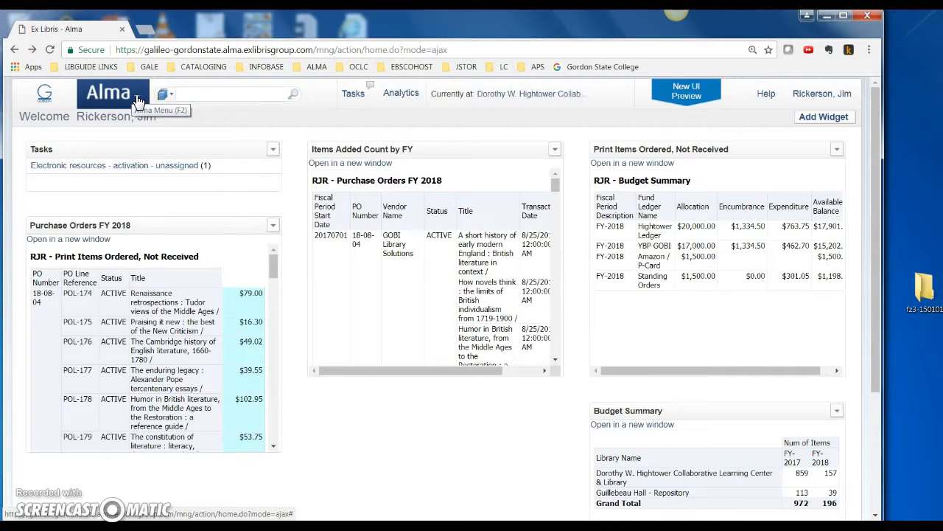
pyautogui.click(137, 101)
pyautogui.click(127, 410)
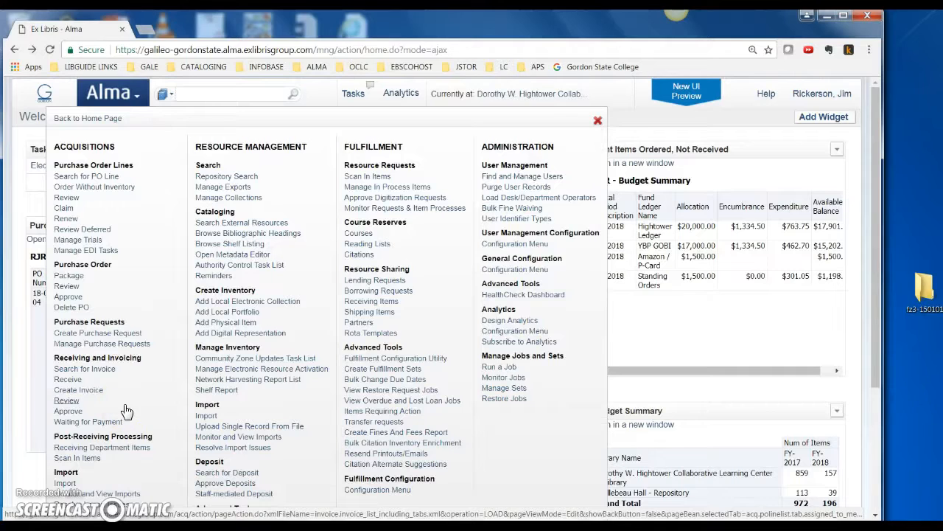
pyautogui.click(65, 402)
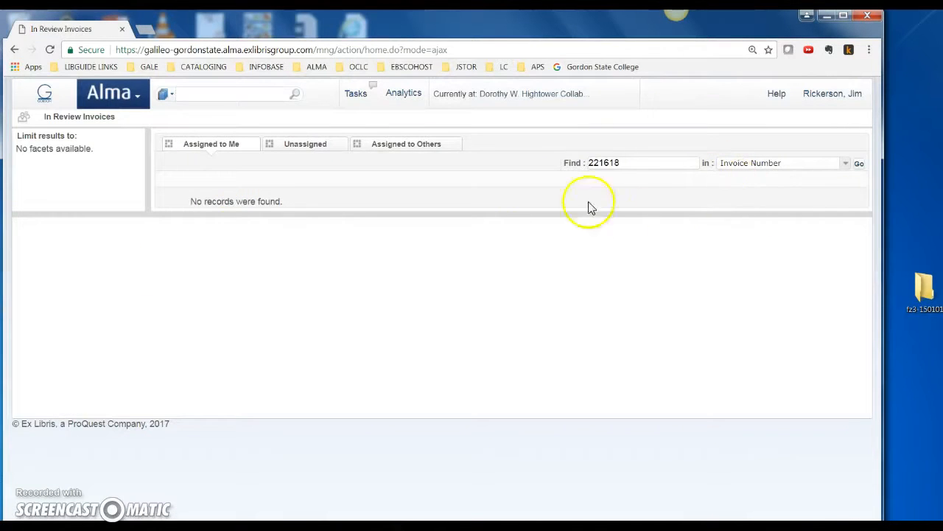
pyautogui.moveTo(626, 162); pyautogui.dragTo(556, 163)
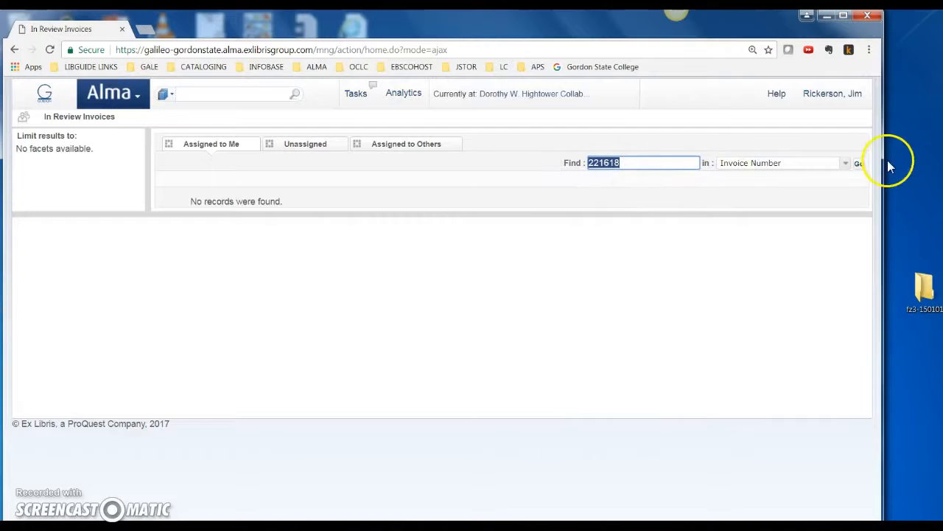
pyautogui.click(859, 163)
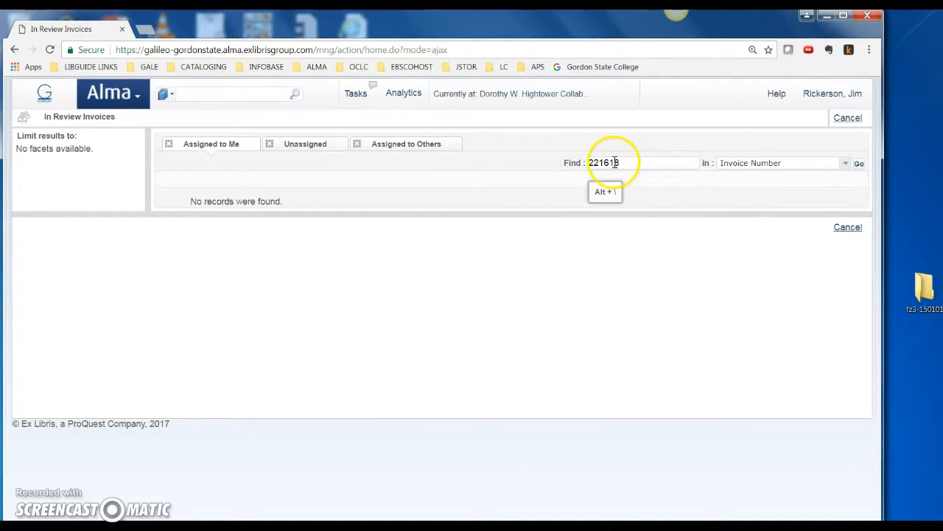
# Step: Check the in-review invoices that are unassigned or assigned to others, and repeat the 221618 search among those assigned to me
pyautogui.click(288, 145)
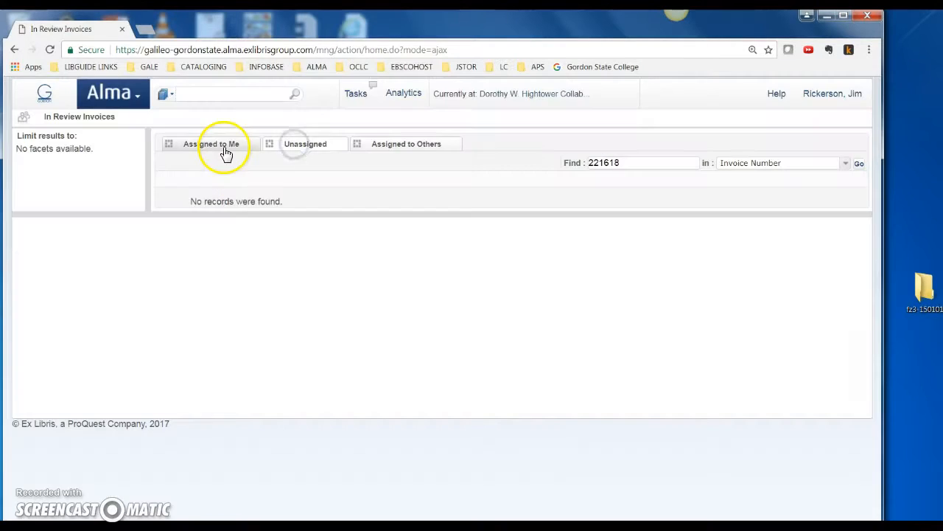
pyautogui.click(398, 147)
pyautogui.click(223, 145)
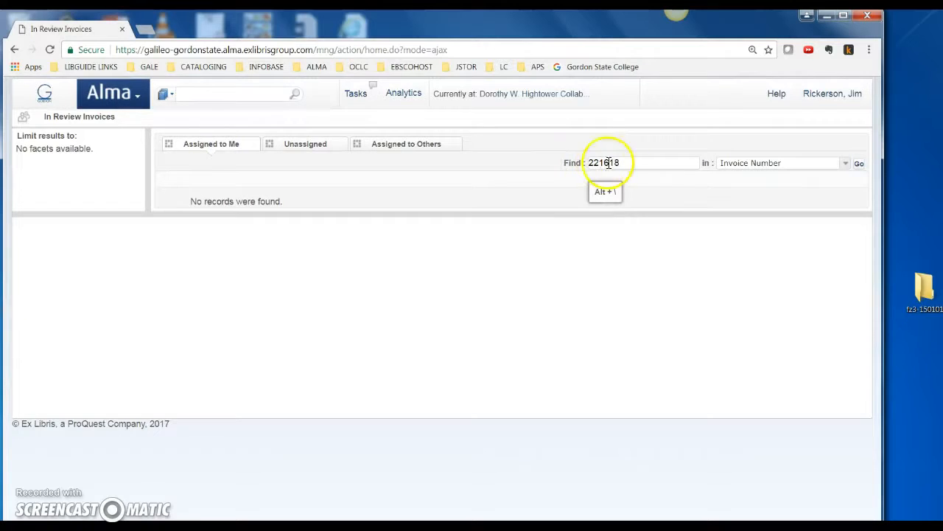
pyautogui.click(859, 163)
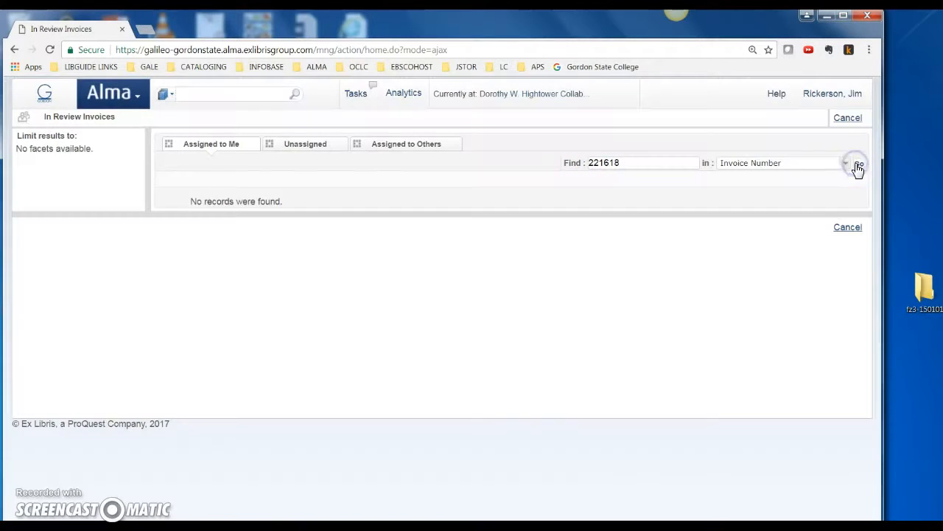
pyautogui.click(140, 92)
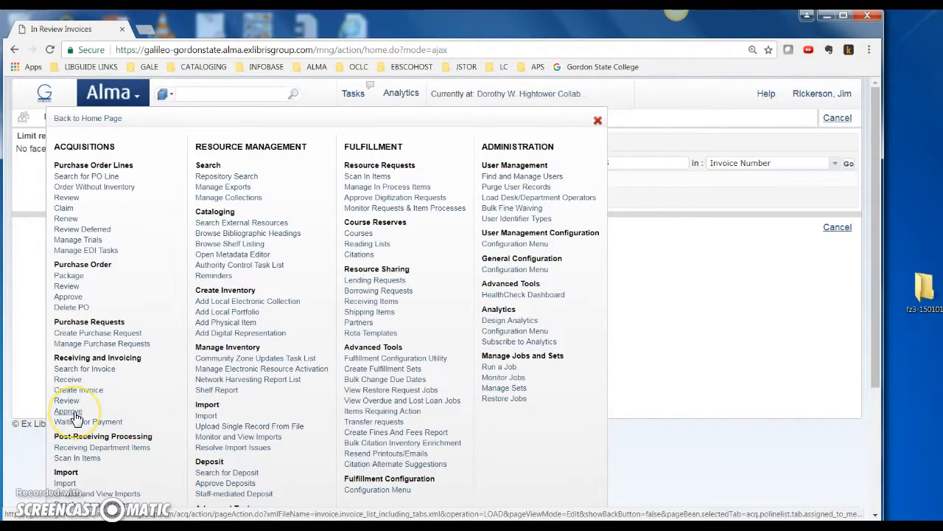
pyautogui.click(93, 369)
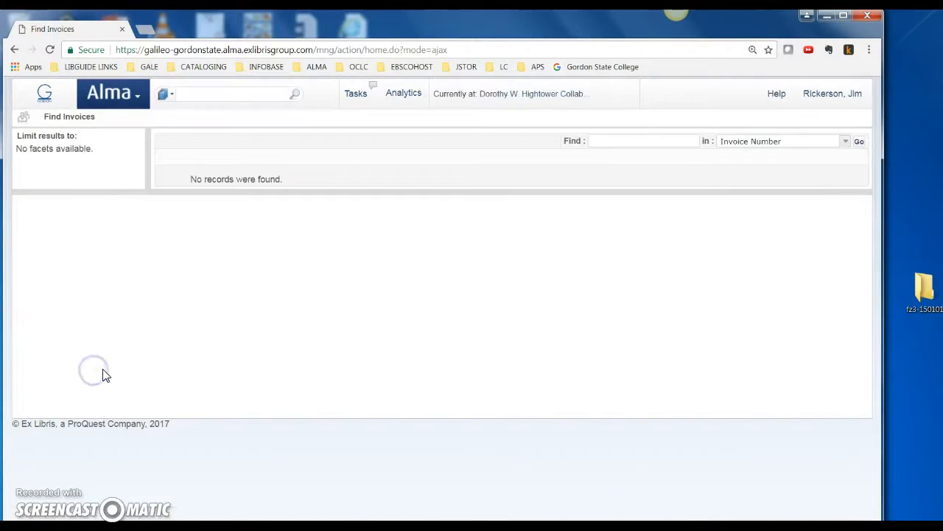
pyautogui.click(46, 93)
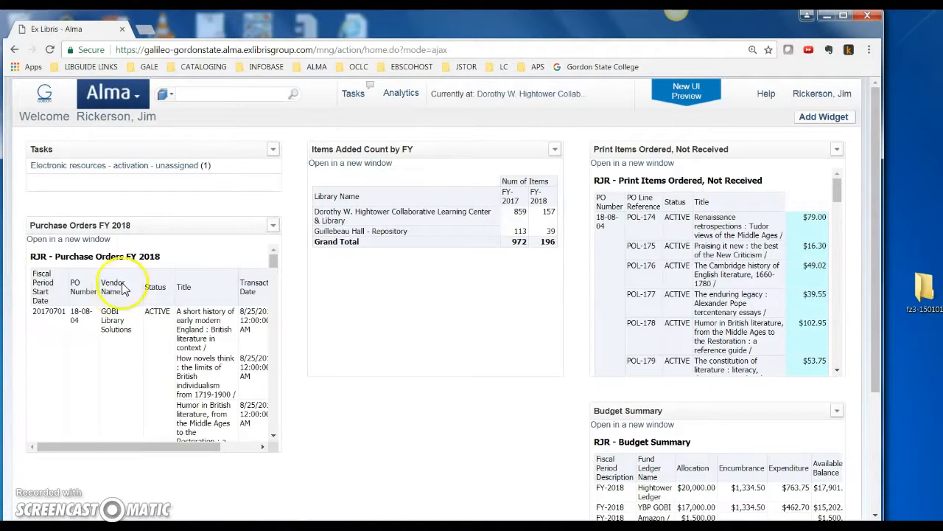
# Step: Open the general invoice search and find invoice number 221618 to check its status and total price
pyautogui.click(135, 98)
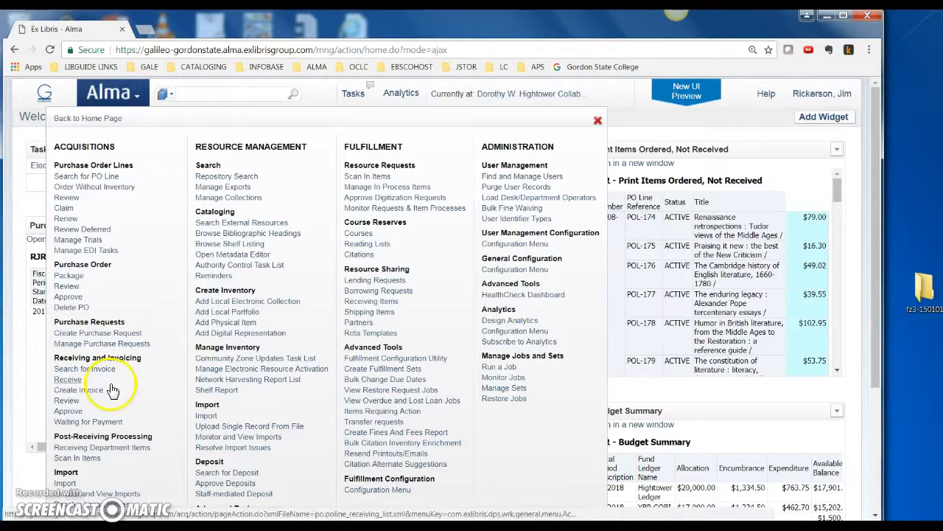
pyautogui.click(79, 369)
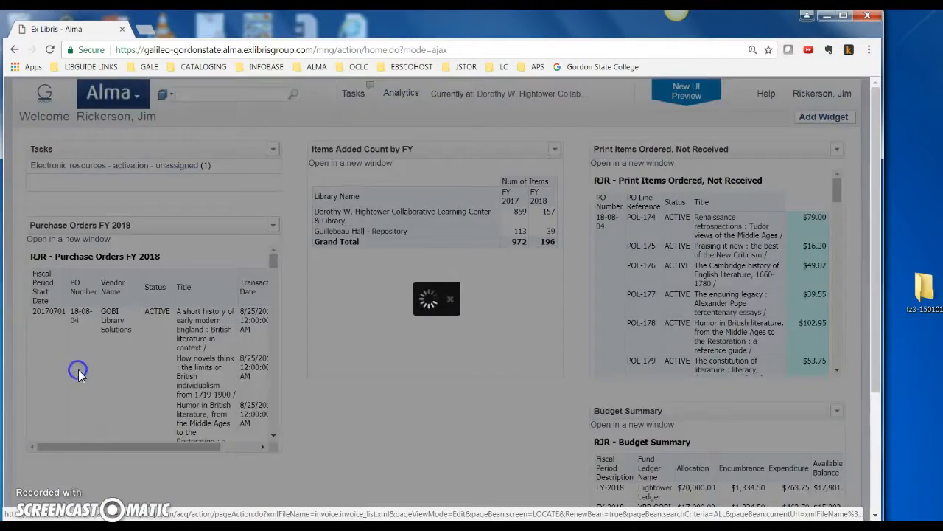
pyautogui.click(624, 140)
pyautogui.write('221618')
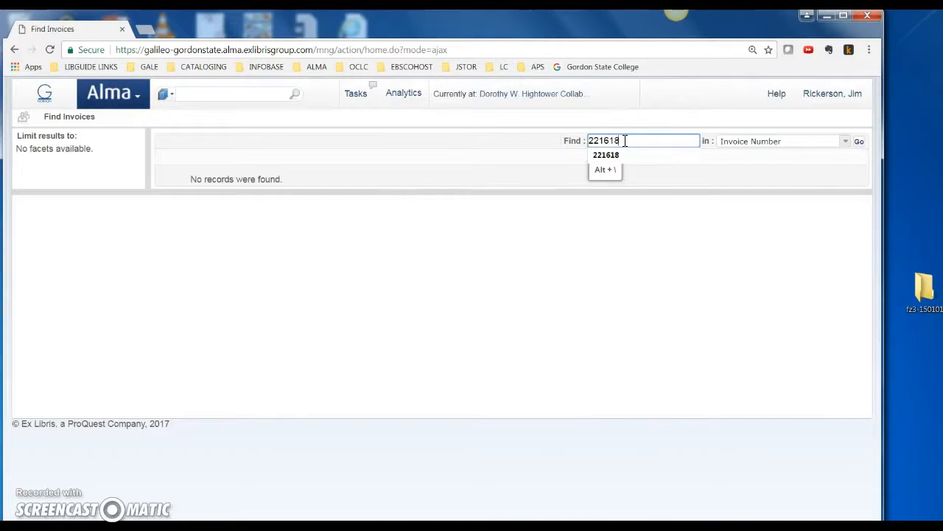
pyautogui.press('Return')
pyautogui.click(627, 171)
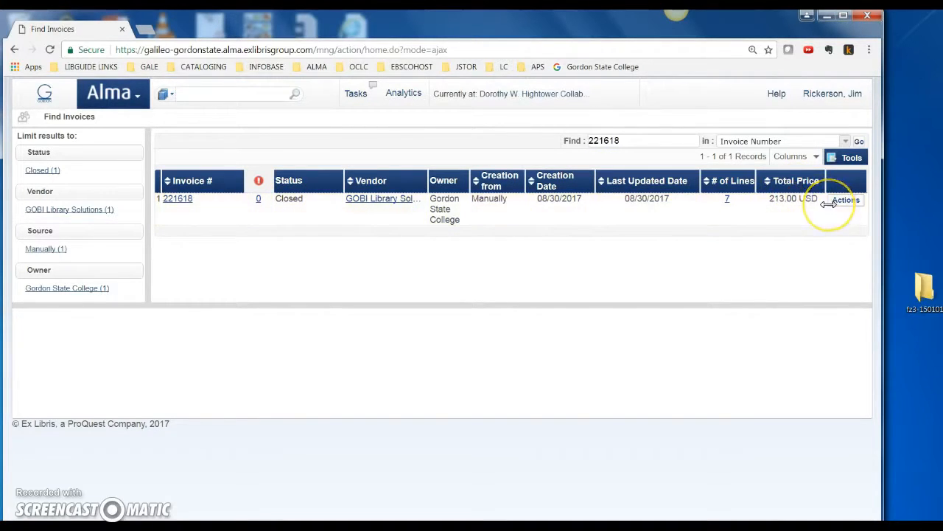
pyautogui.click(118, 94)
pyautogui.scroll(-1, 64, 443)
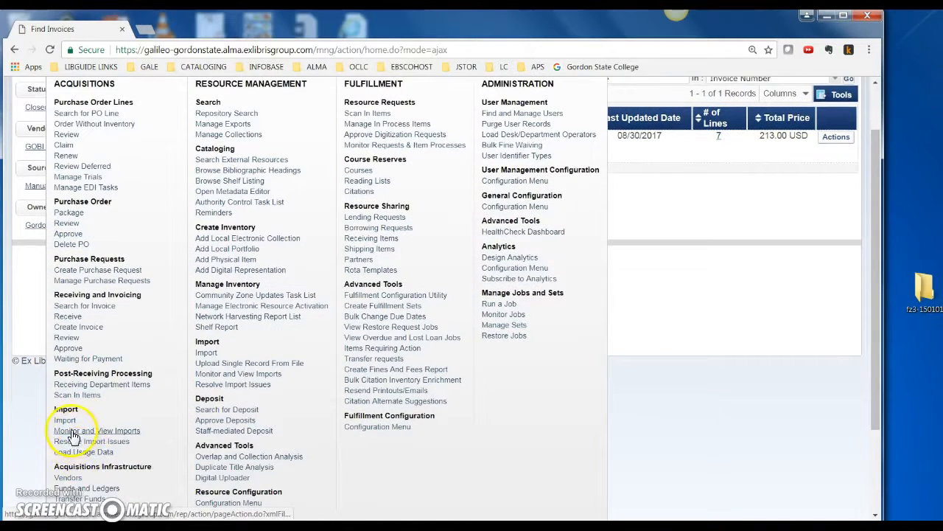
pyautogui.scroll(-1, 81, 457)
pyautogui.click(68, 415)
# Step: Open Funds and Ledgers and examine the expenditure balance of the YBP GOBI fund for FY-2018
pyautogui.click(129, 94)
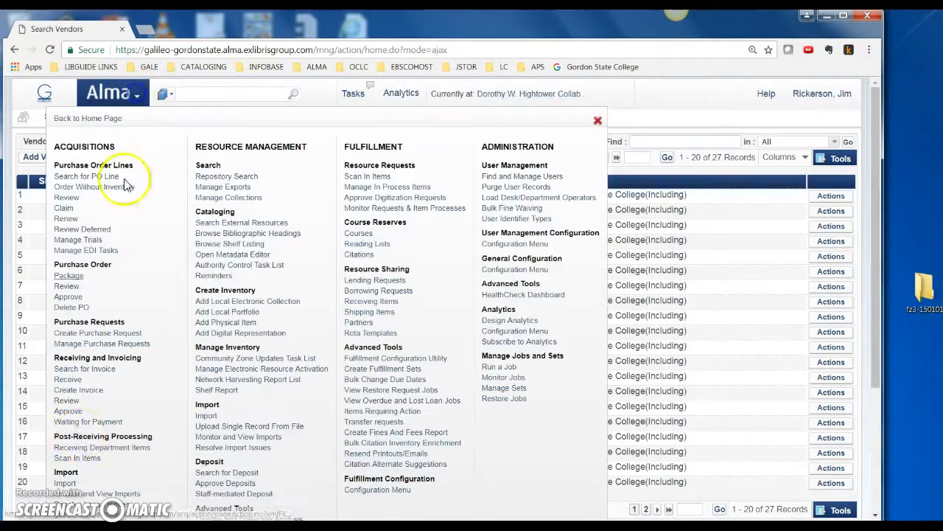
pyautogui.scroll(-3, 73, 427)
pyautogui.click(87, 370)
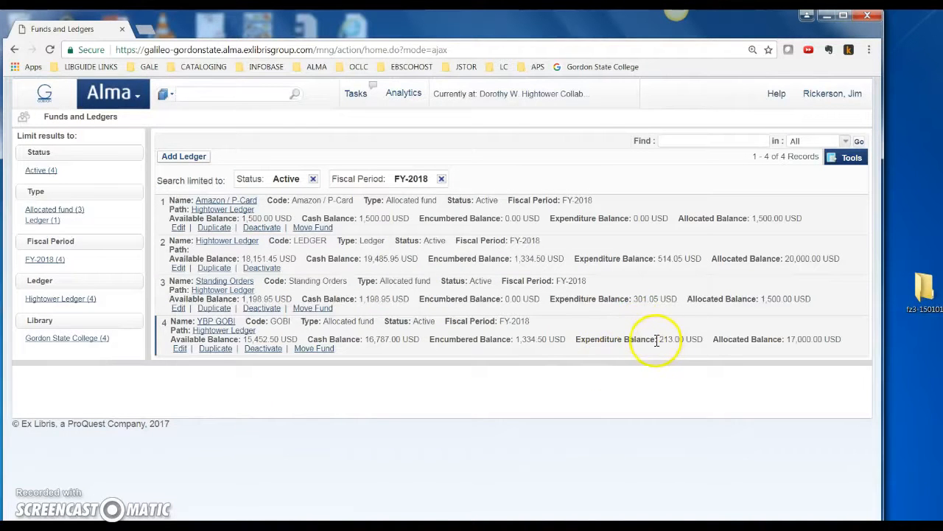
pyautogui.moveTo(580, 341); pyautogui.dragTo(657, 340)
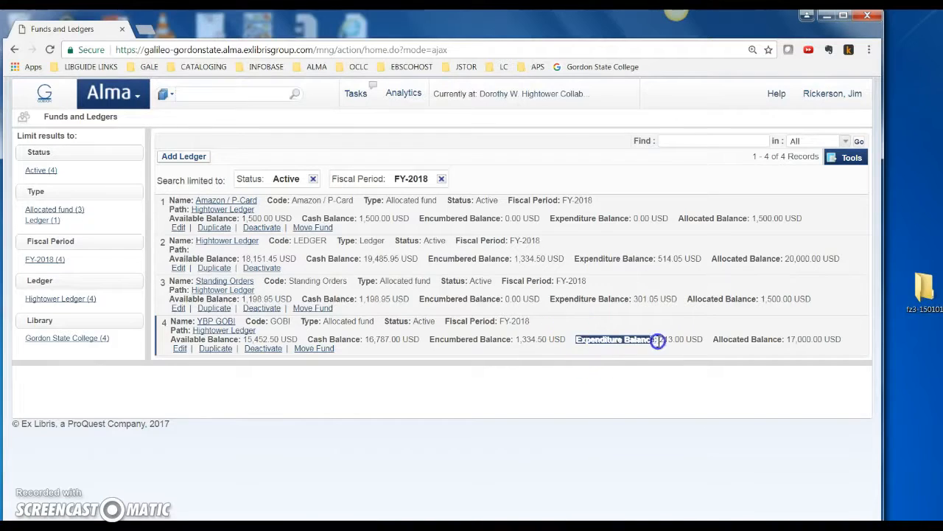
pyautogui.click(685, 348)
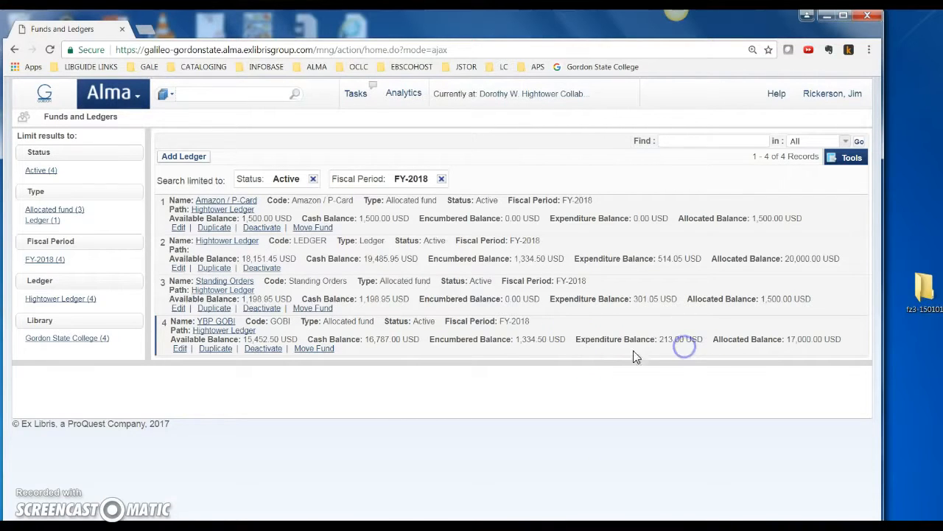
# Step: Open the YBP GOBI fund's summary and examine its Fund Balance report
pyautogui.click(214, 322)
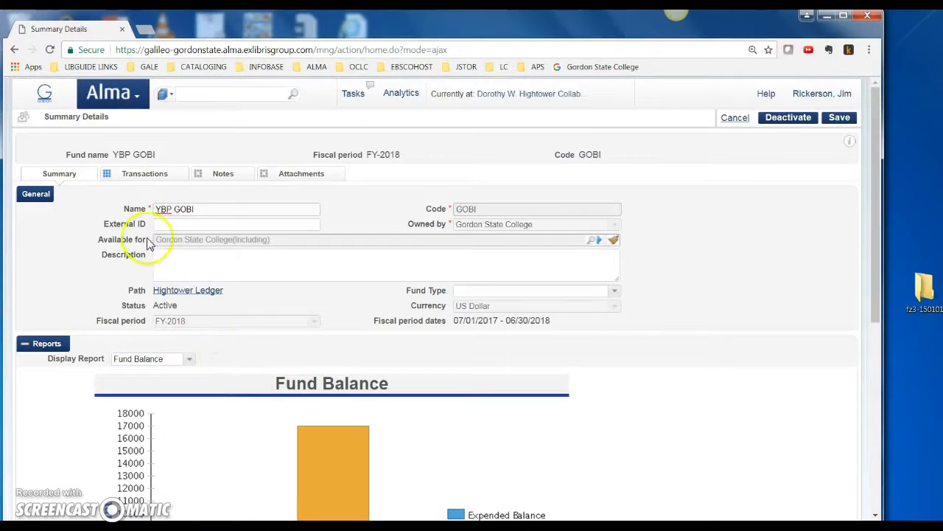
pyautogui.scroll(-1, 258, 398)
pyautogui.scroll(-3, 258, 401)
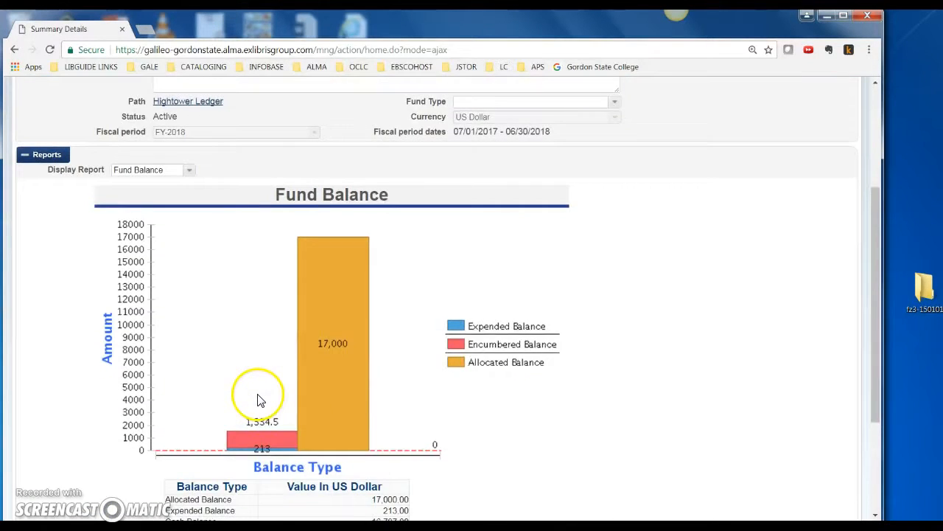